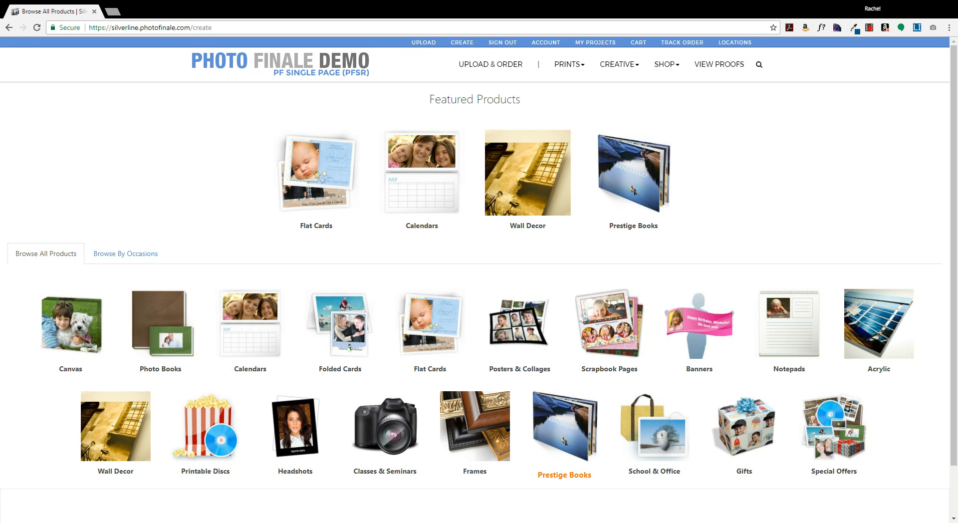
Step: Choose the 11x8.5 Prestige Press book from the Prestige Press type under Prestige Books
left_click(576, 414)
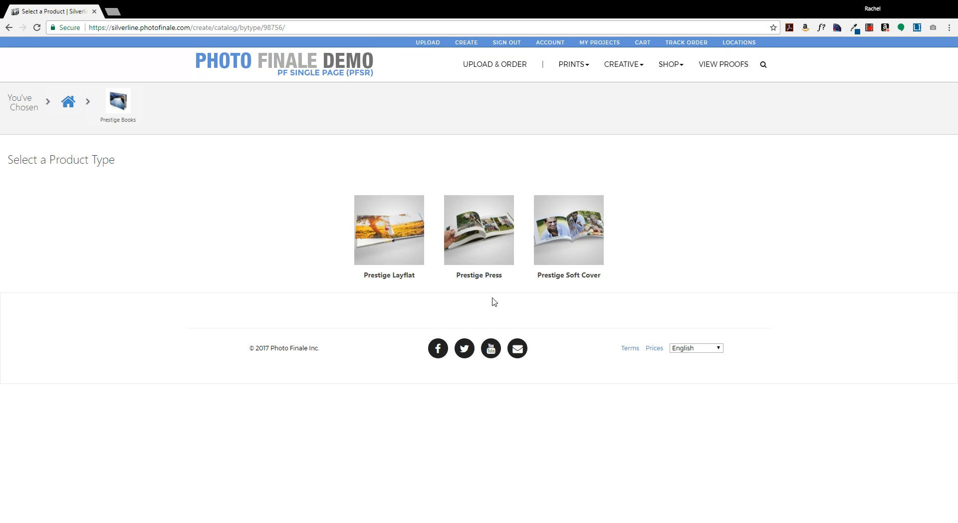
left_click(490, 231)
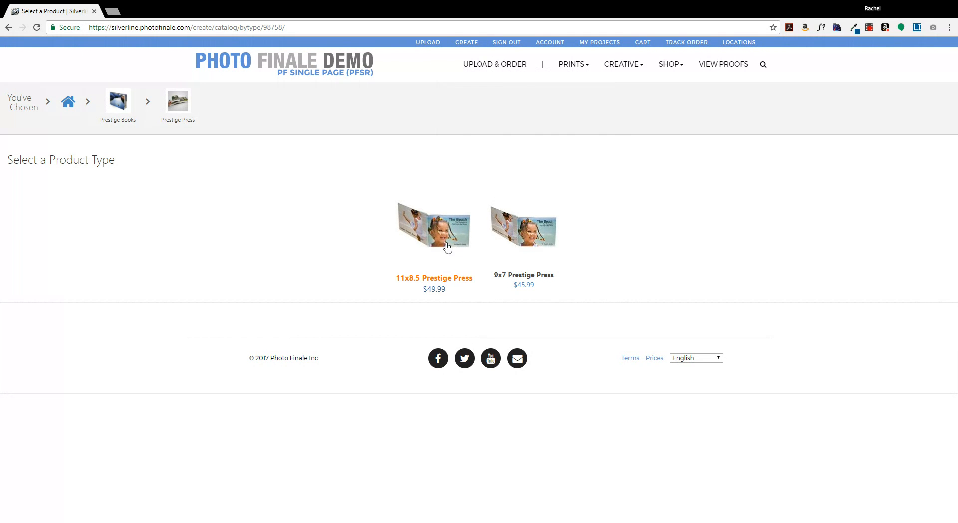
mouse_move(447, 239)
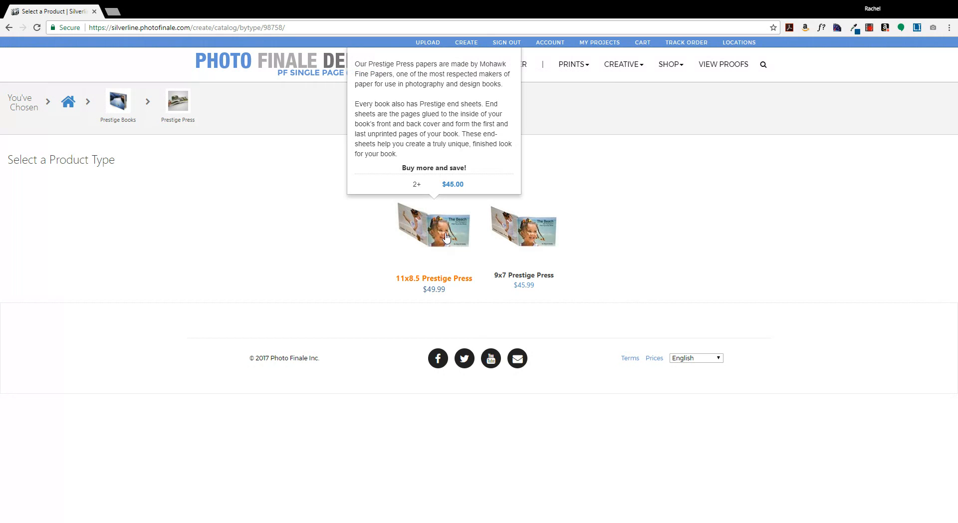
left_click(446, 237)
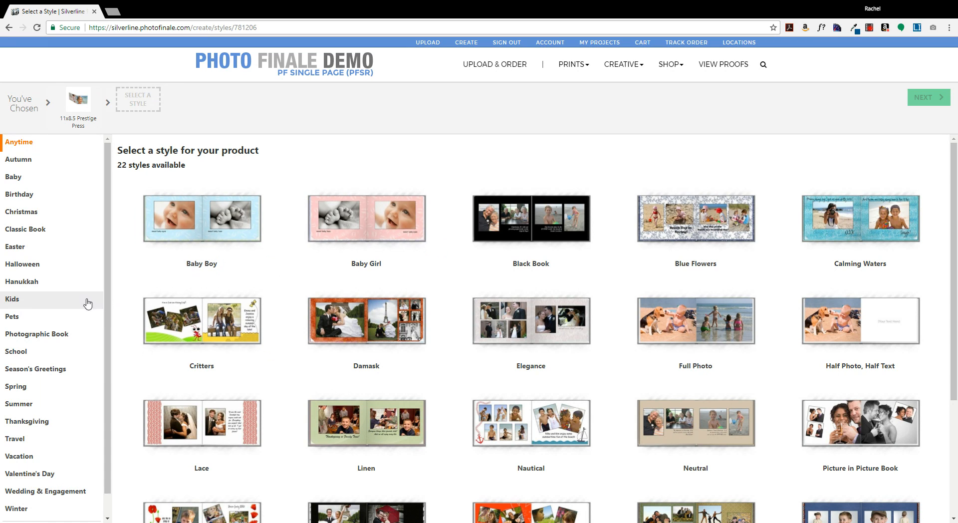
Step: Select the Damask style for the book and continue with the default project name and description
scroll(83, 299, "down", 1)
scroll(82, 298, "up", 1)
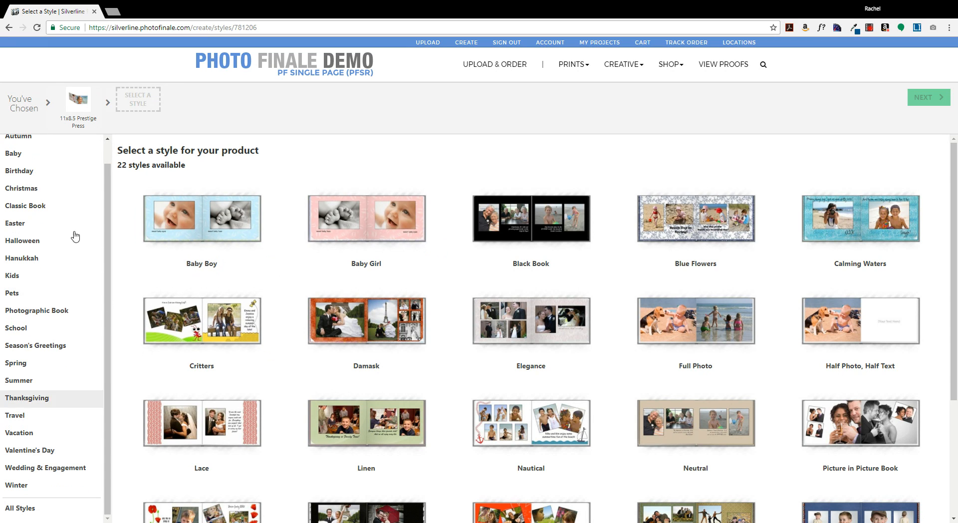
left_click(394, 346)
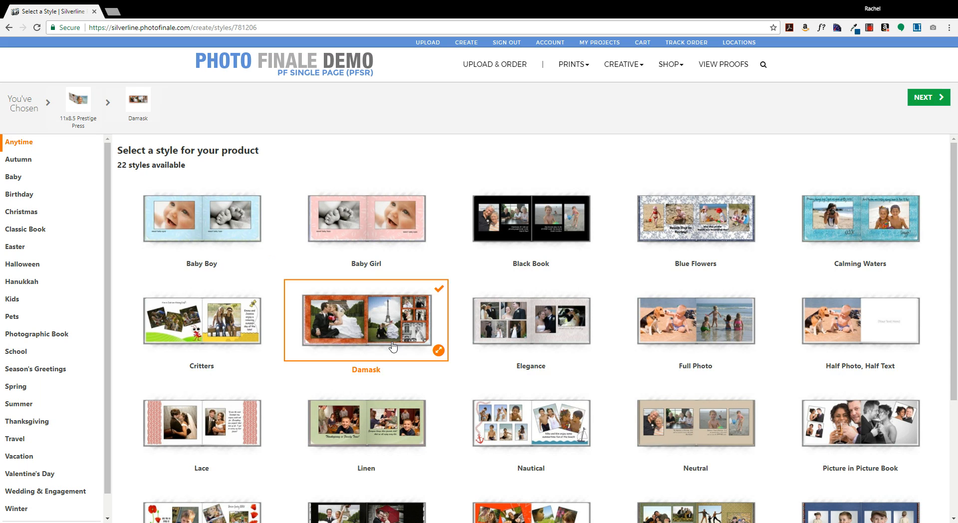
left_click(928, 101)
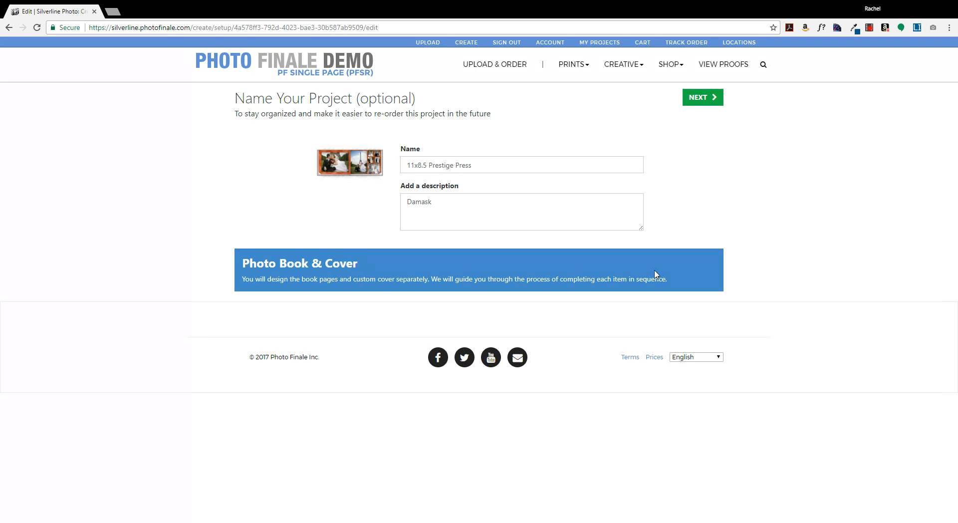
left_click(711, 98)
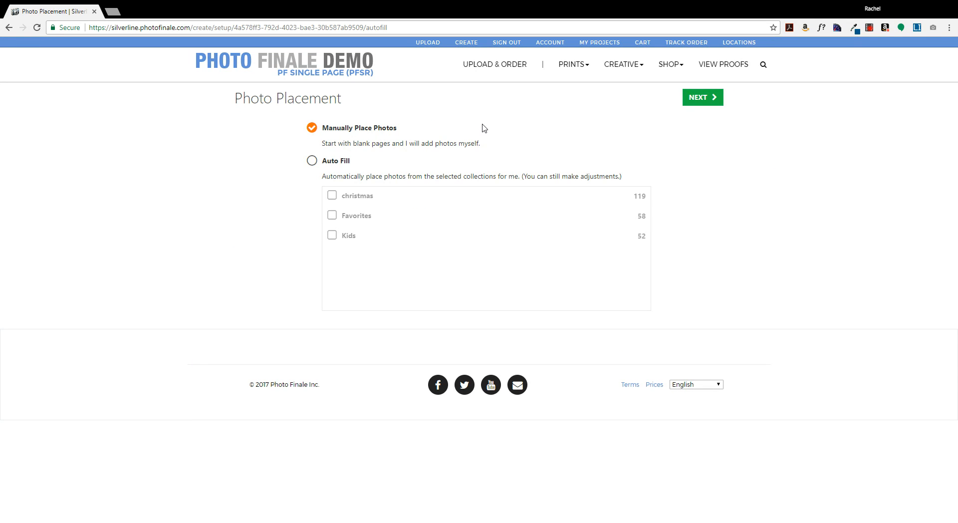
Step: Set photo placement to Auto Fill from the Favorites collection and create the book with 20 pages
left_click(312, 161)
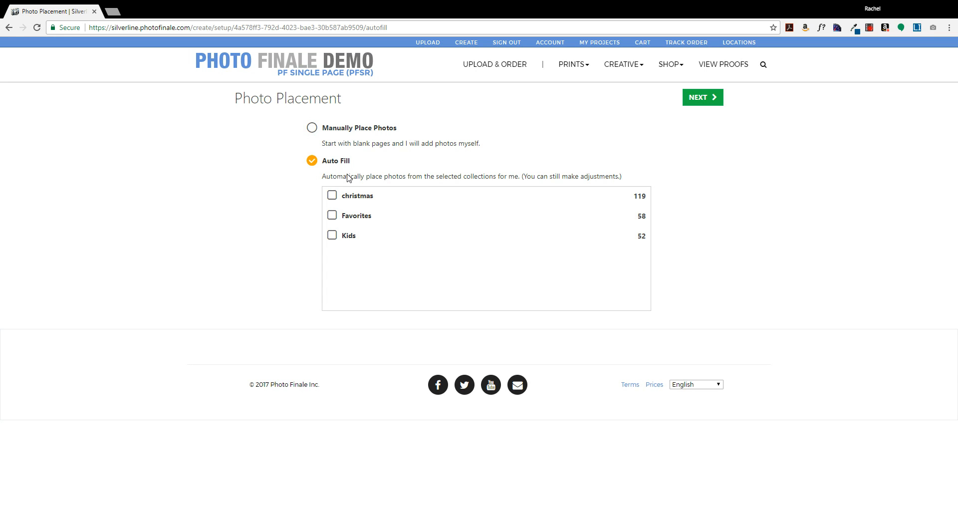
left_click(332, 217)
left_click(704, 99)
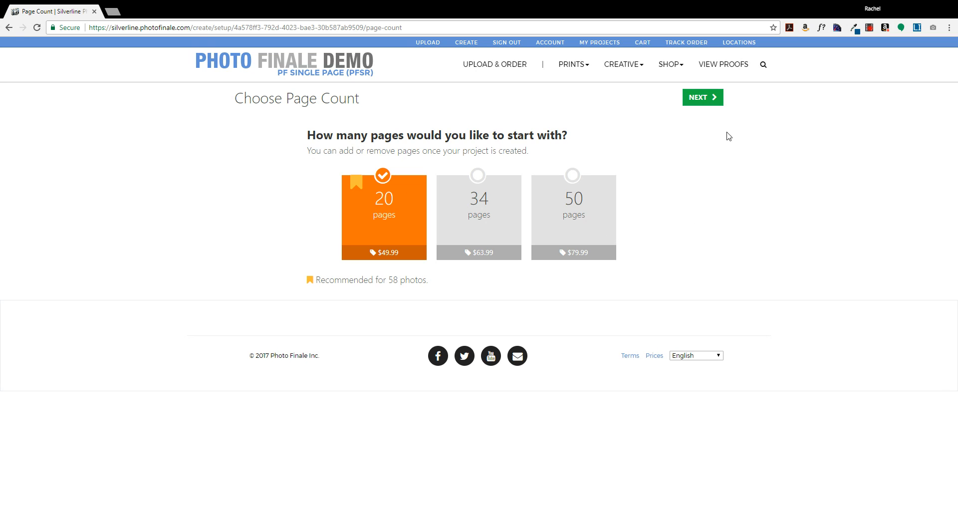
left_click(702, 101)
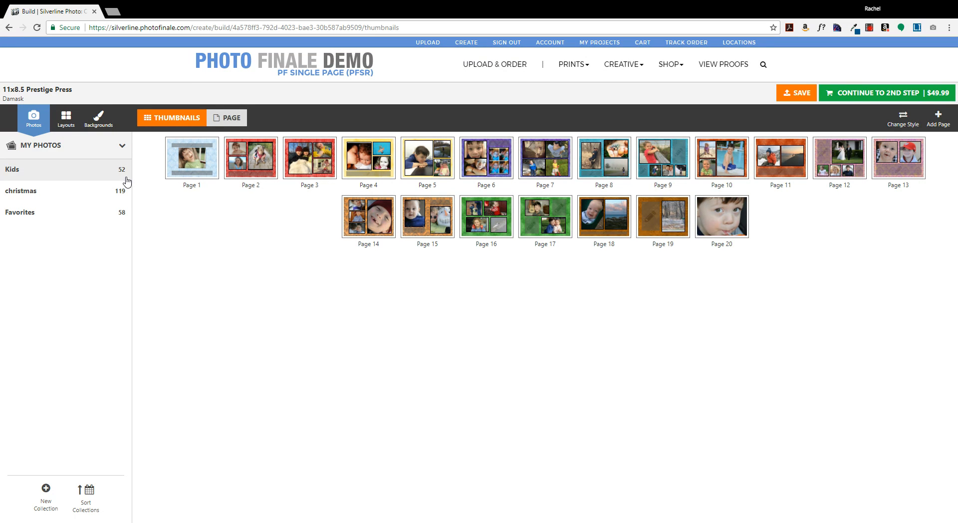
Step: Open page 1 for editing and reposition the boy's photo inside its frame
mouse_move(200, 165)
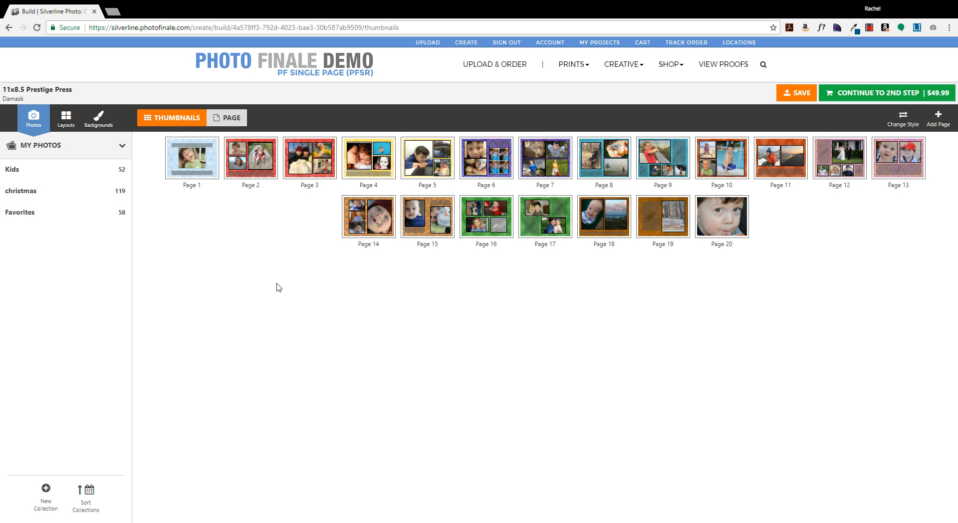
double_click(198, 187)
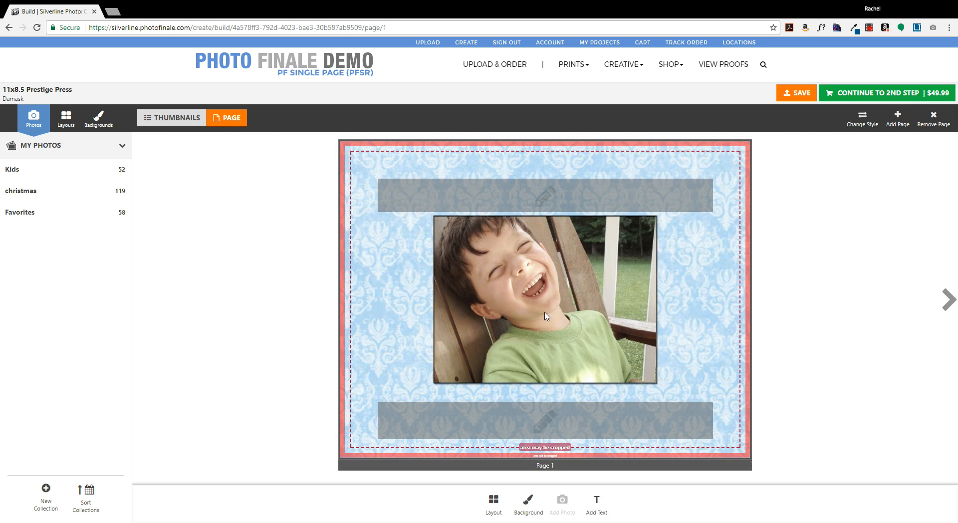
left_click(568, 304)
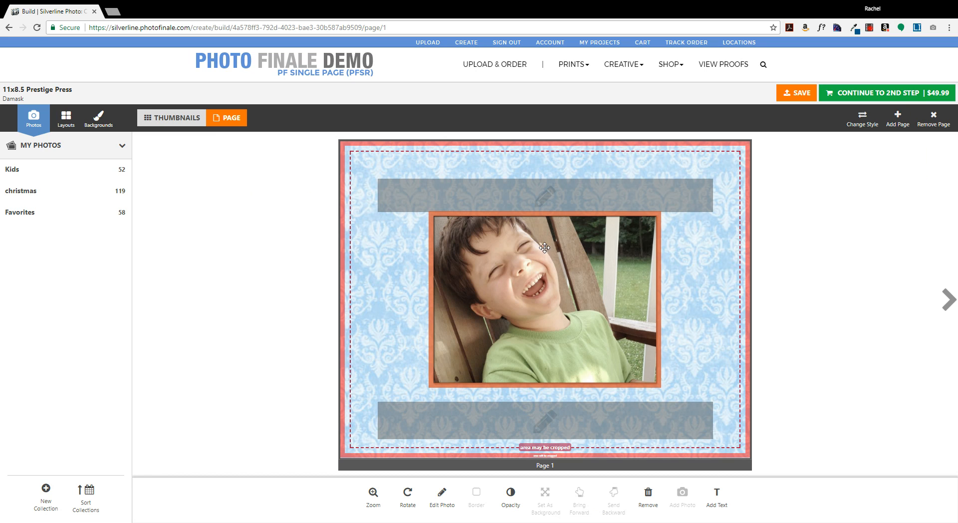
left_click_drag(545, 248, 546, 253)
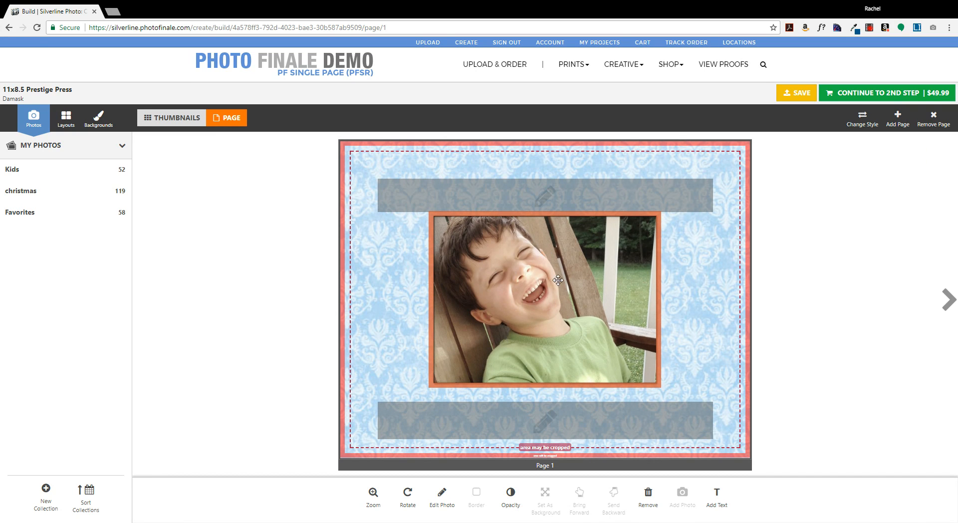
left_click_drag(555, 276, 582, 264)
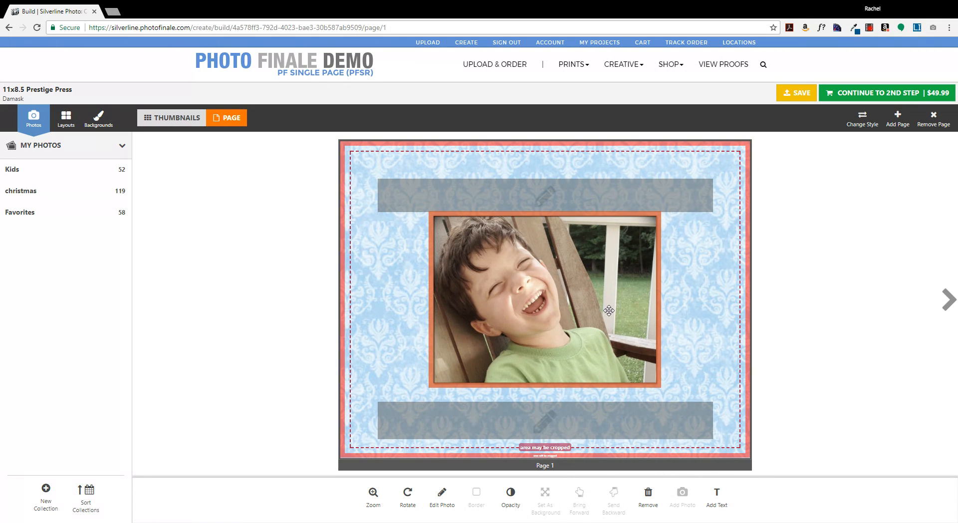
Step: Apply the layout with one centred photo between text areas above and below it to page 1
left_click(67, 122)
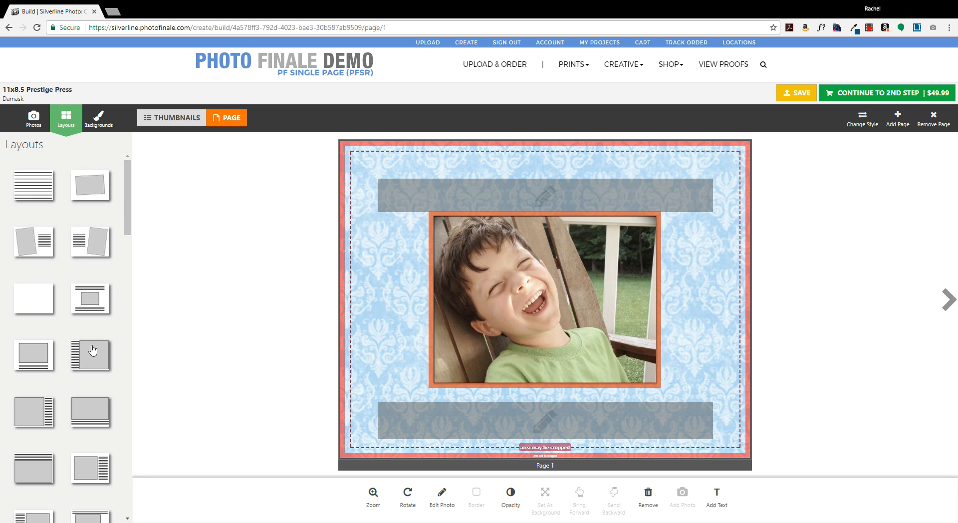
left_click_drag(126, 210, 145, 309)
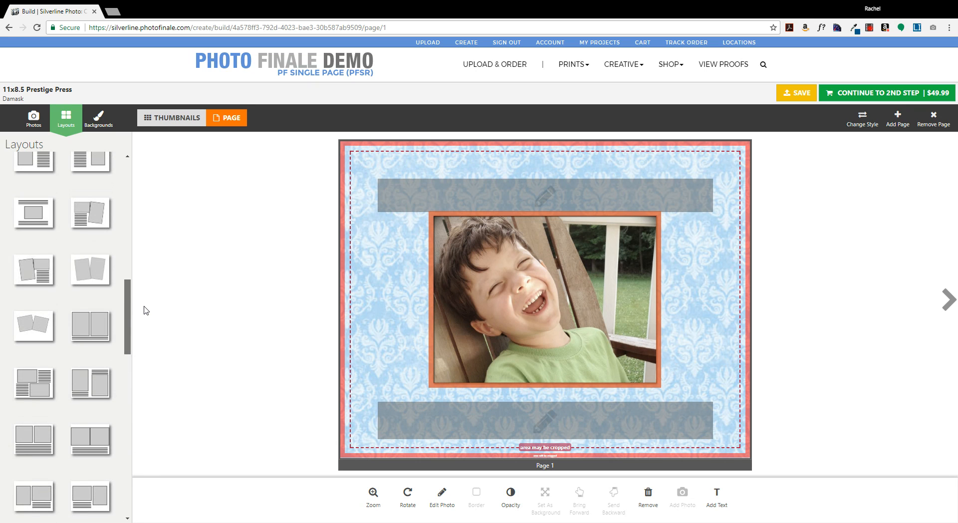
left_click(54, 226)
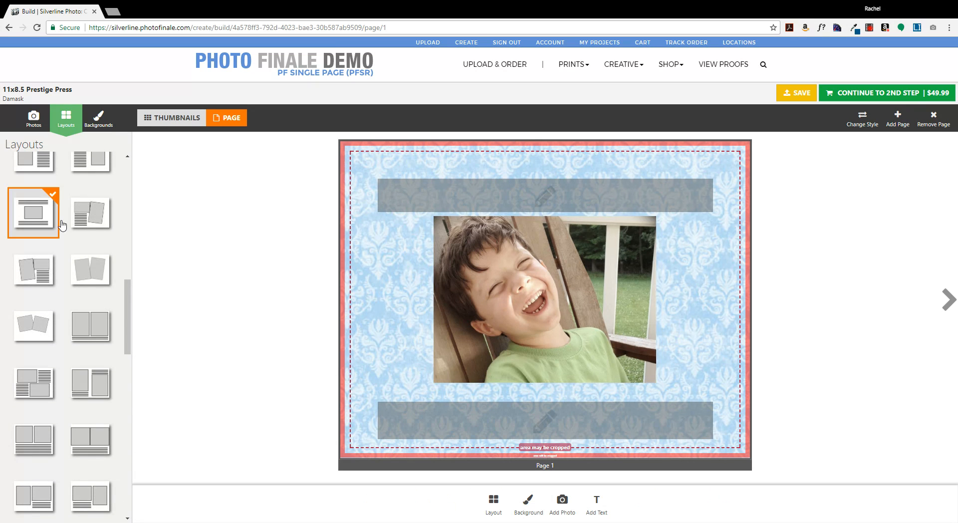
Step: Widen the photo frame on both sides, shift the picture inside it, and centre the frame between the text boxes
left_click(545, 303)
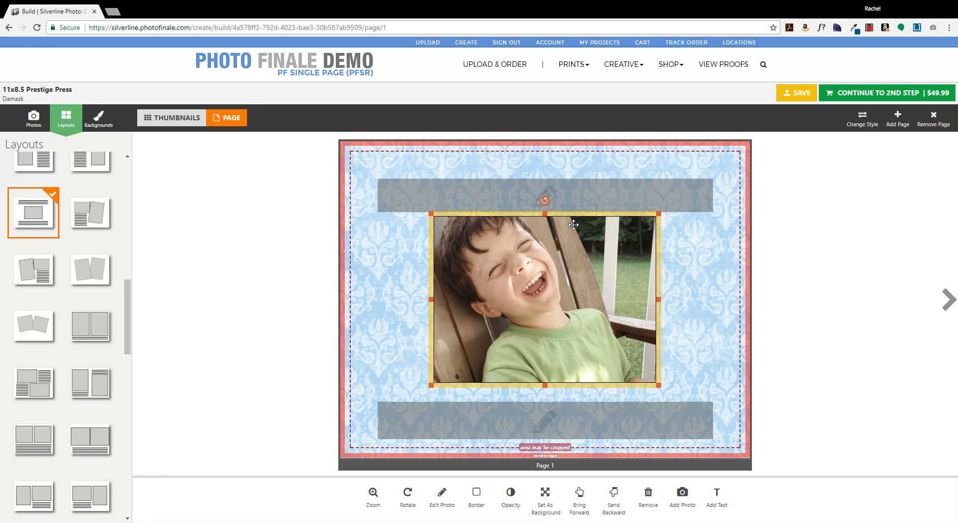
left_click_drag(431, 299, 392, 306)
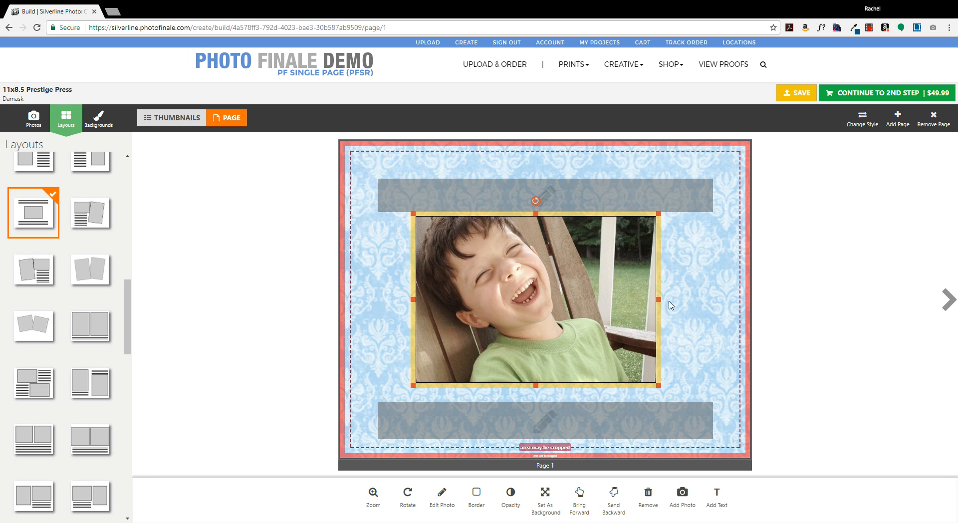
left_click_drag(659, 301, 699, 305)
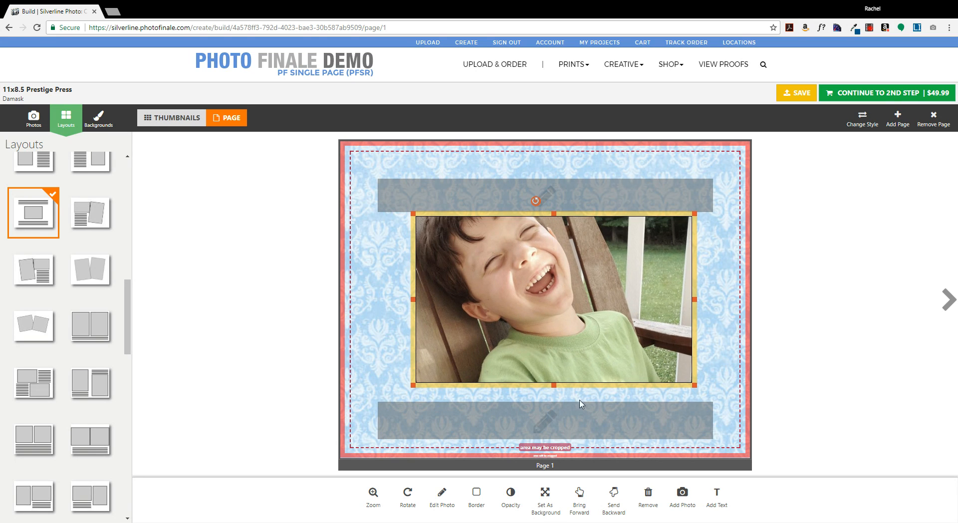
left_click_drag(579, 253, 586, 289)
mouse_move(602, 219)
left_mouse_down()
mouse_move(562, 259)
mouse_move(616, 231)
mouse_move(593, 219)
left_mouse_up()
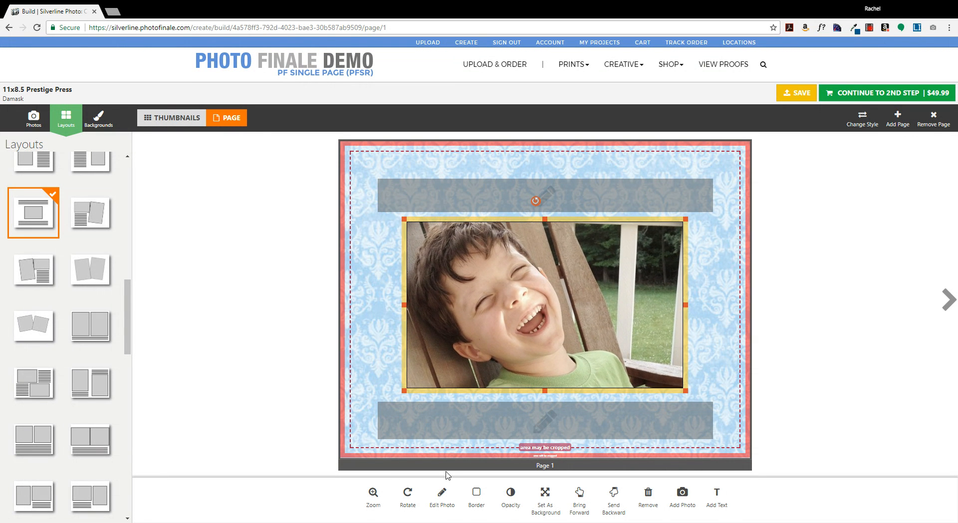
Step: Give the page 1 photo a white border with a thickness of 6
left_click(477, 496)
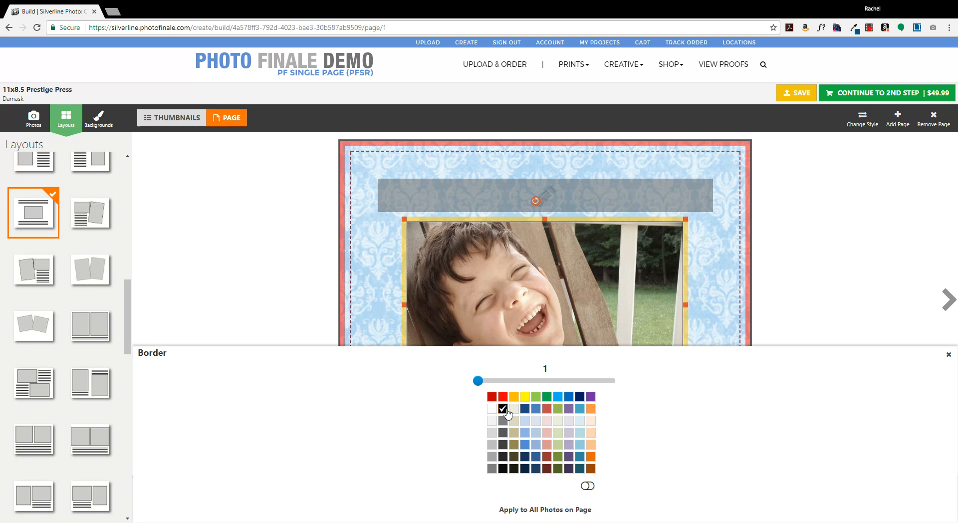
left_click_drag(478, 381, 493, 381)
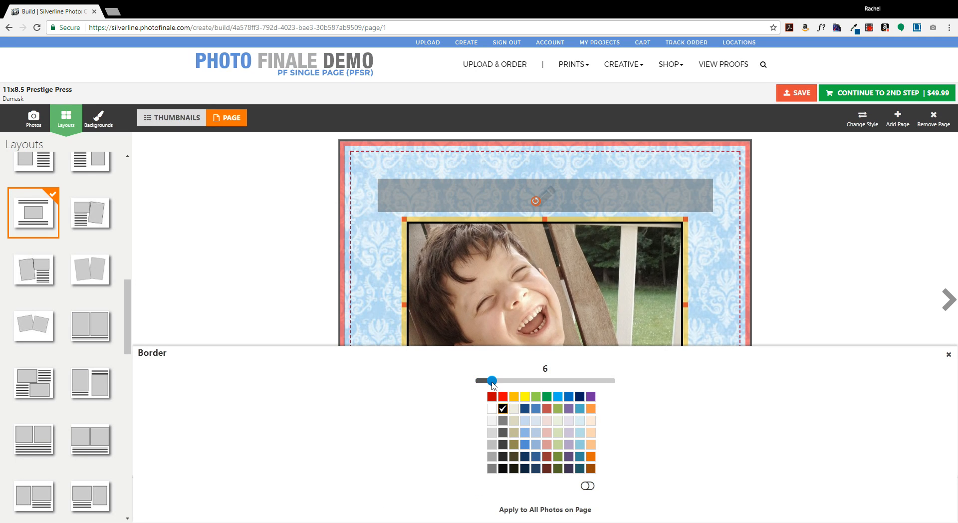
left_click(492, 410)
left_click(866, 256)
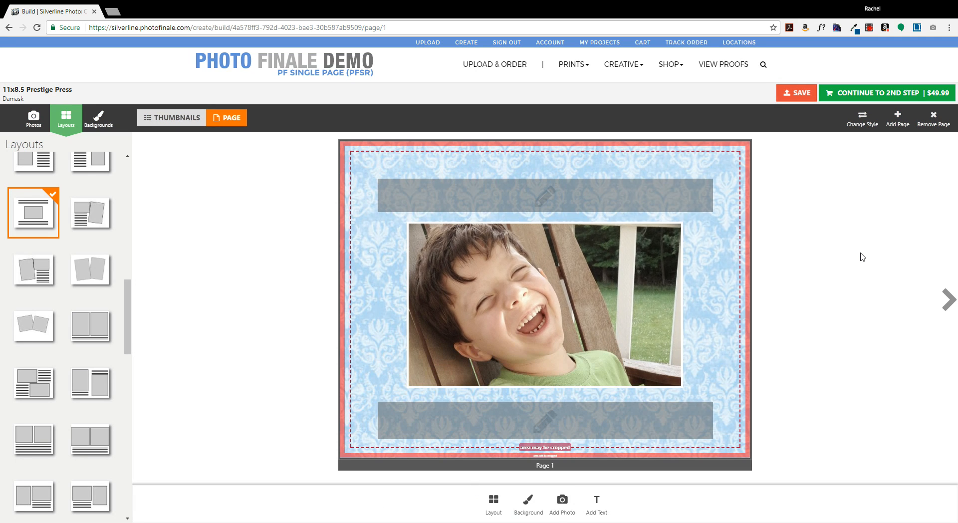
Step: Enlarge the bordered photo slightly by extending its upper-left corner outward
left_click(609, 302)
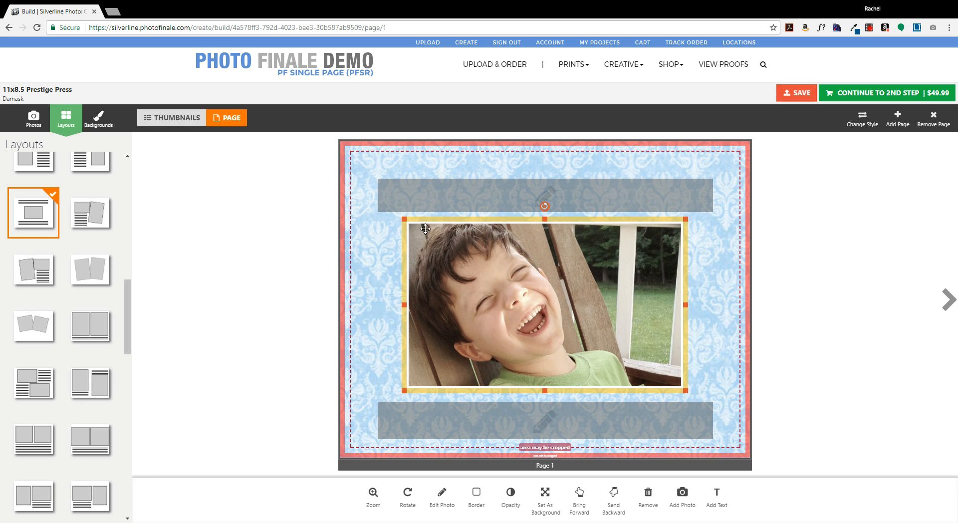
left_click_drag(405, 225, 379, 217)
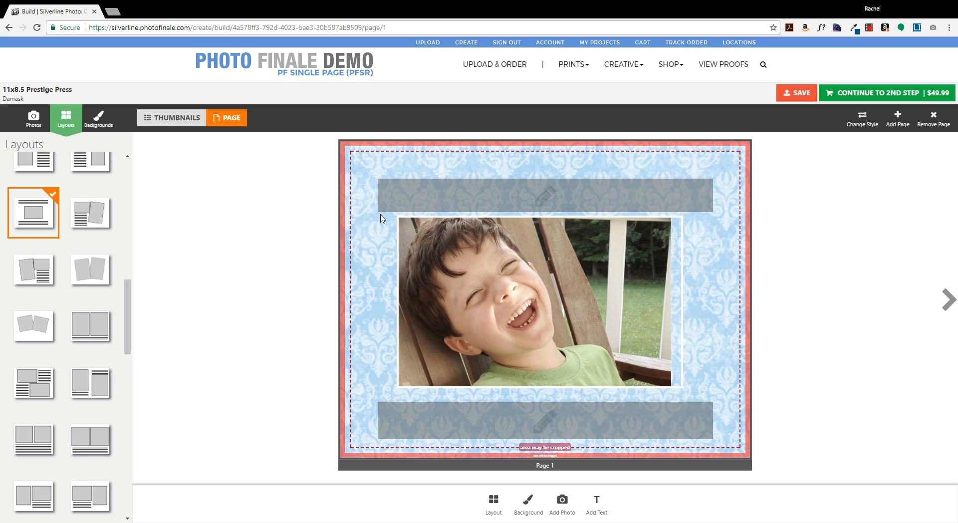
left_click(539, 286)
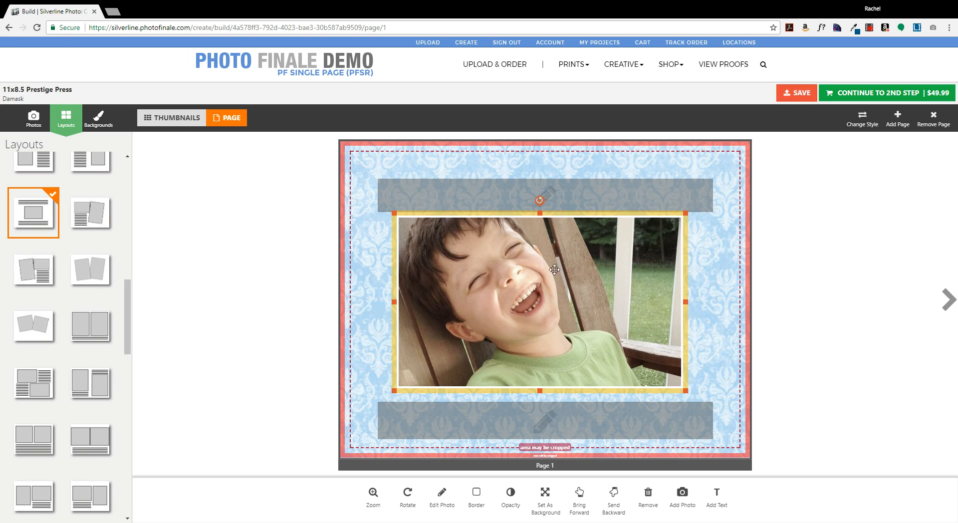
Step: Add a second photo box to page 1 and fill it with IMG_4749.JPG from the Kids collection
left_click(686, 497)
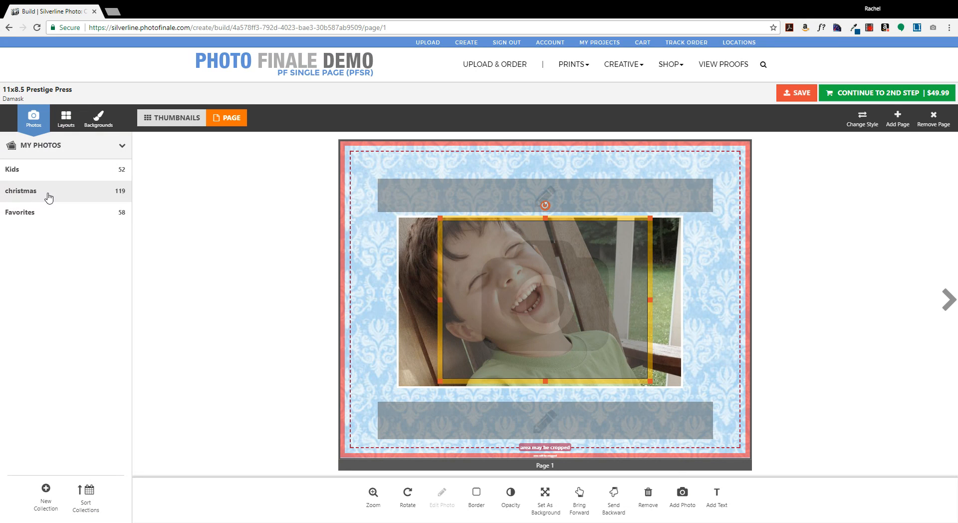
left_click(49, 196)
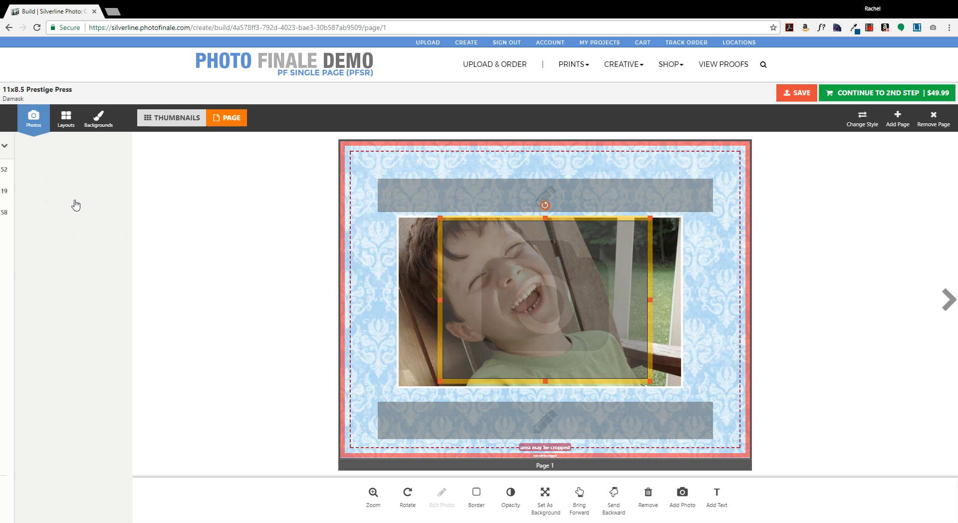
left_click(67, 172)
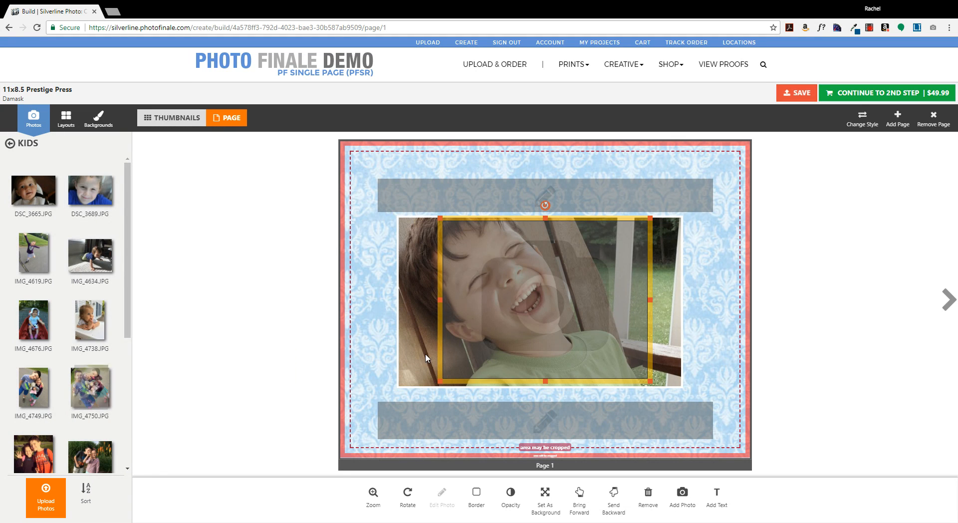
left_click_drag(425, 359, 541, 332)
Step: Reshape the new photo's frame into a portrait covering the right half of the boy's photo, and reposition the picture inside it
left_click_drag(642, 378, 683, 382)
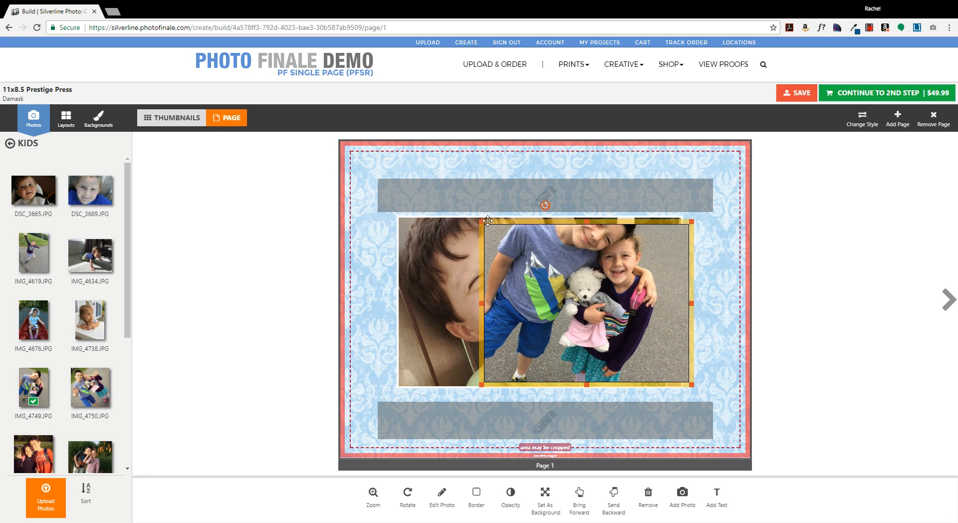
left_click_drag(488, 220, 544, 180)
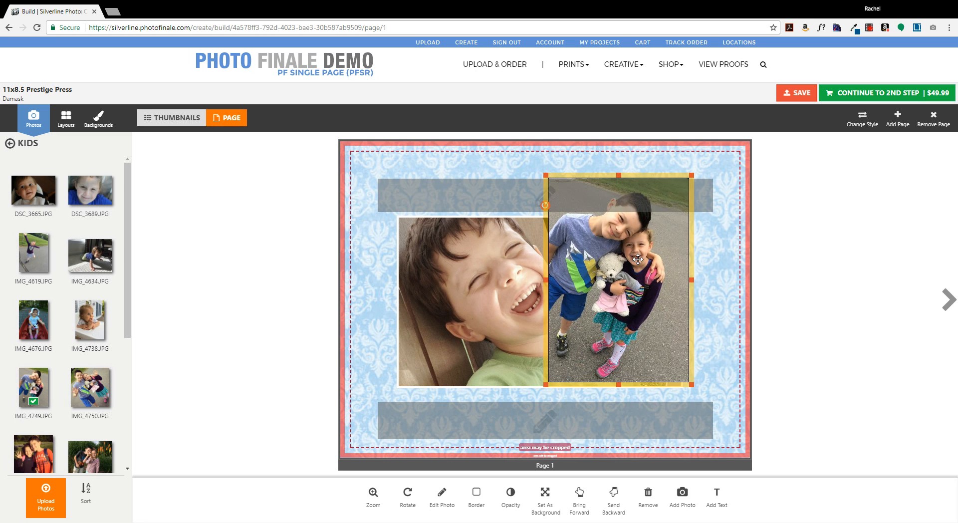
left_click_drag(638, 259, 662, 254)
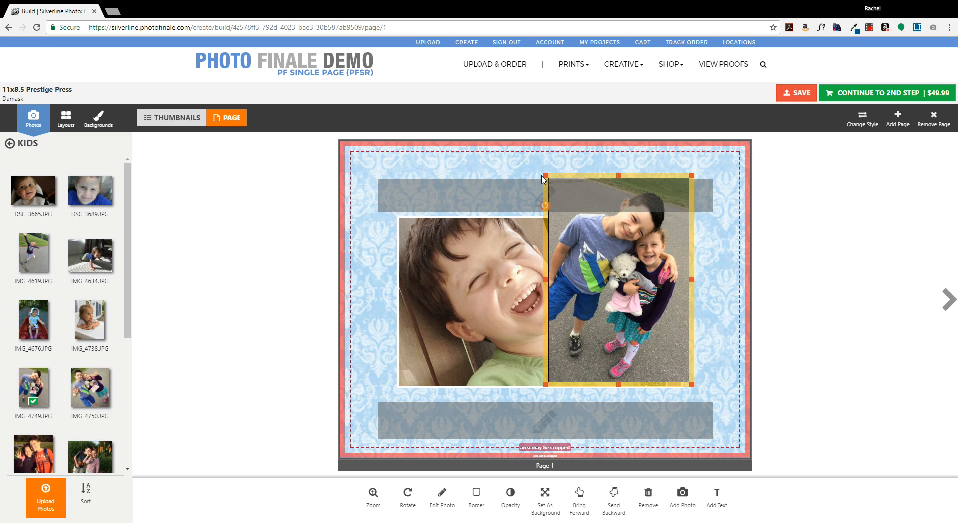
Step: Shrink the two children's photo and move it so it overlaps the lower-right corner of the laughing boy's photo
left_click_drag(542, 179, 605, 260)
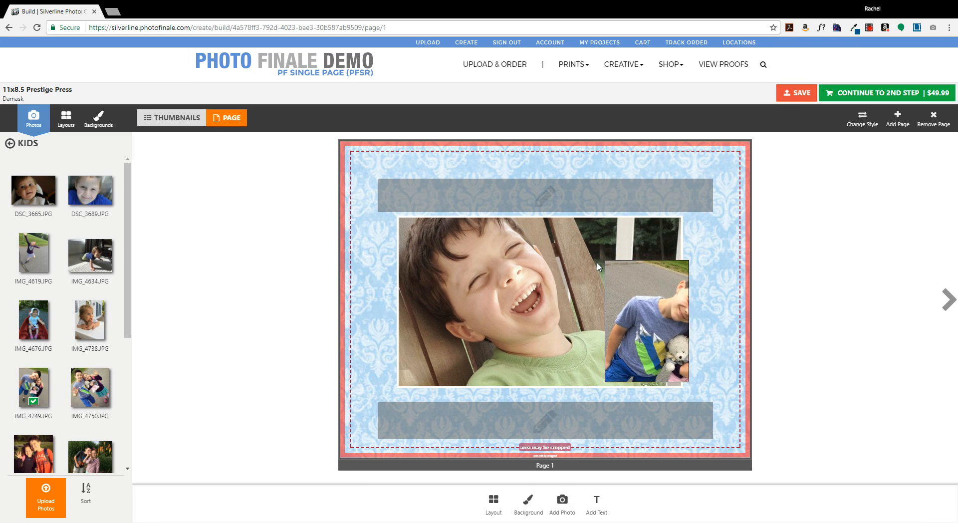
left_click(669, 326)
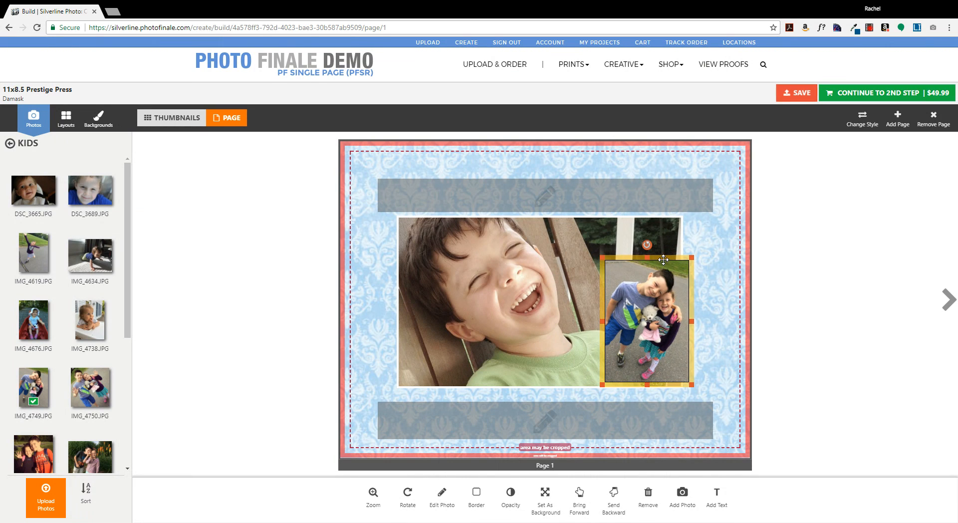
left_click_drag(679, 272, 719, 284)
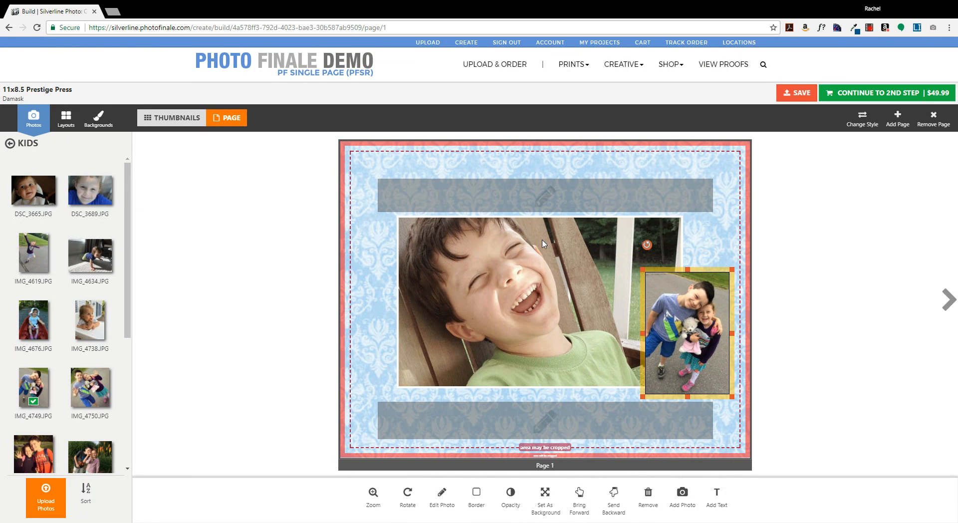
left_click(476, 317)
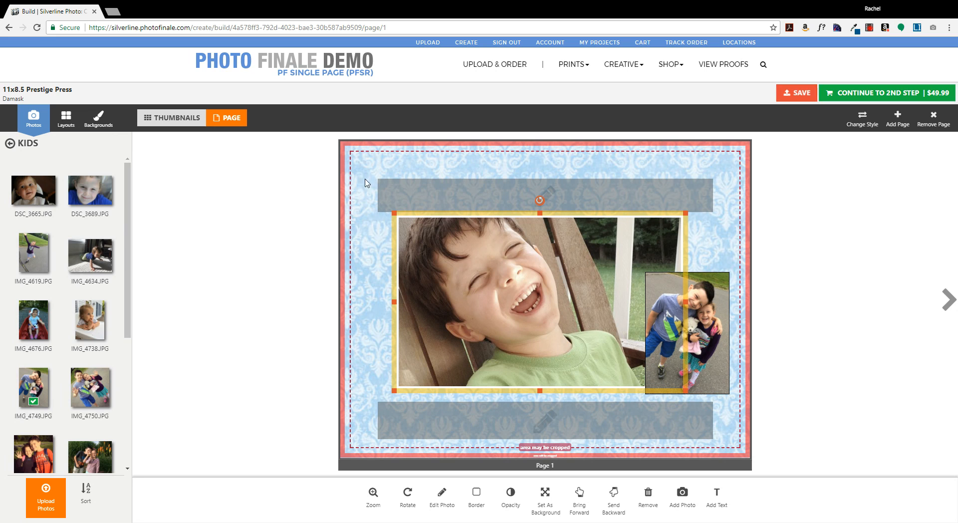
Step: Try the teal damask pattern and a solid green as the page 1 background, and return to the light blue damask
left_click(107, 121)
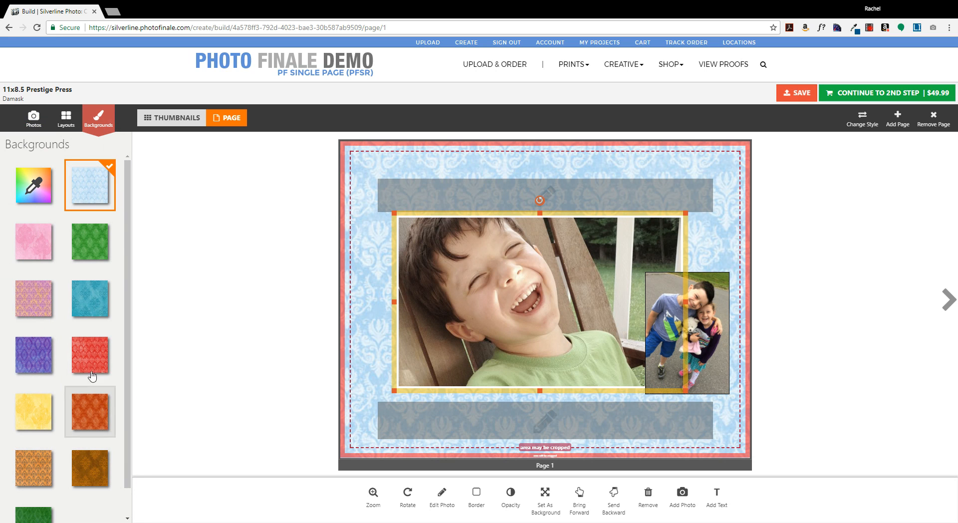
left_click(105, 304)
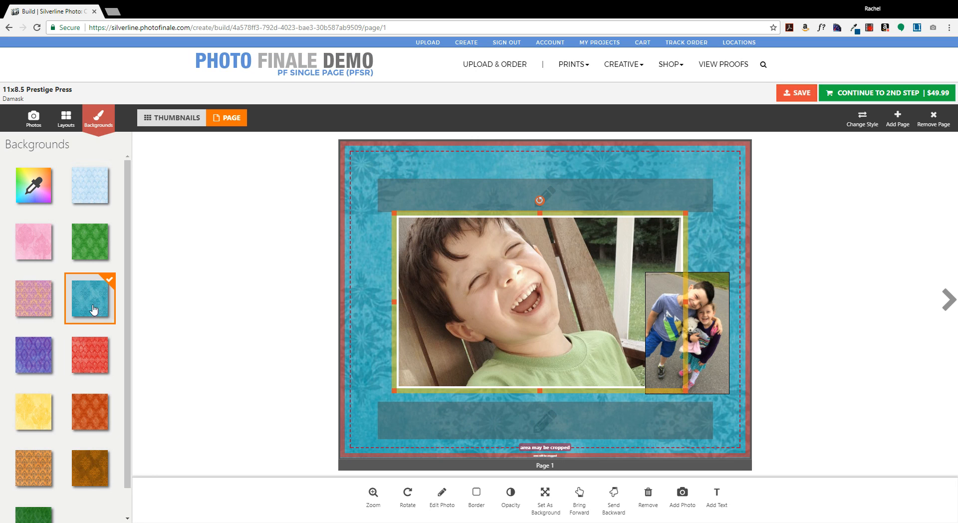
left_click(34, 175)
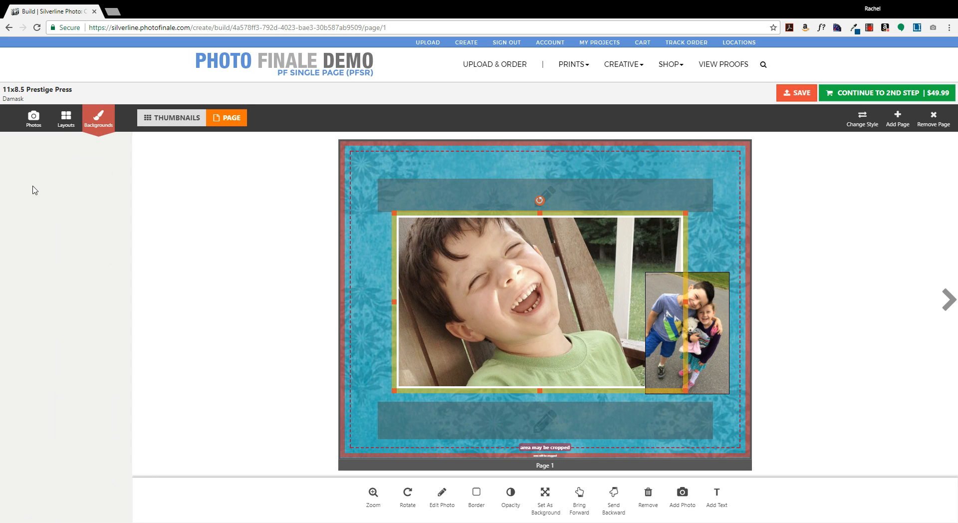
left_click(72, 166)
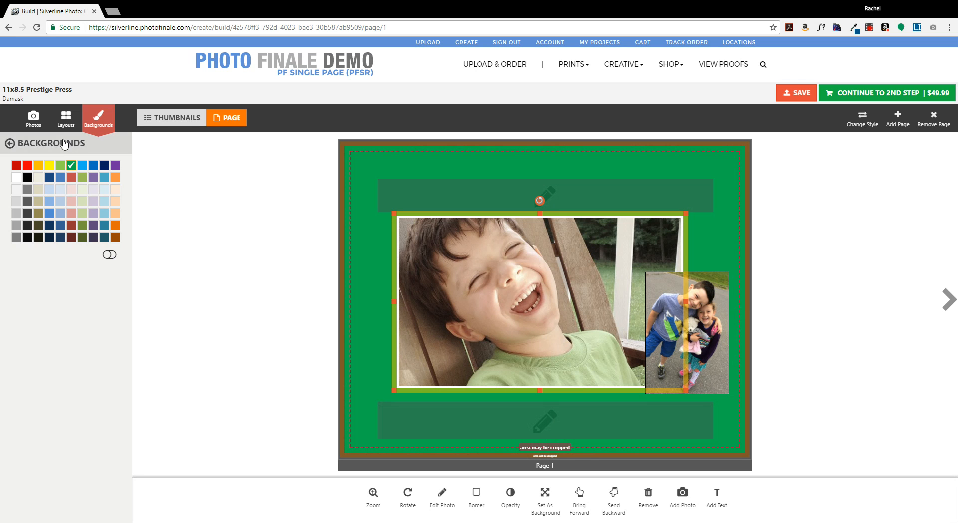
left_click(82, 150)
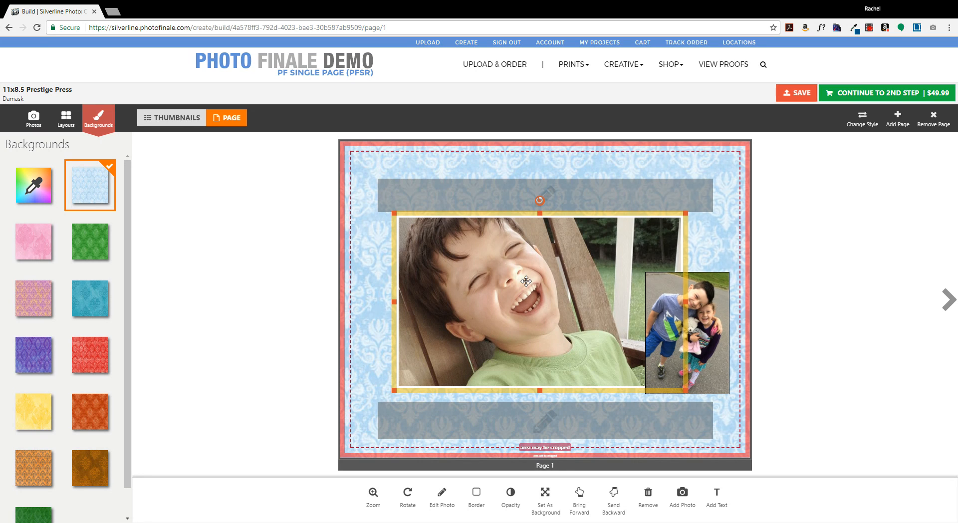
Step: Make the laughing boy's photo the page 1 background and shift the two children's photo higher on the page
left_click(548, 498)
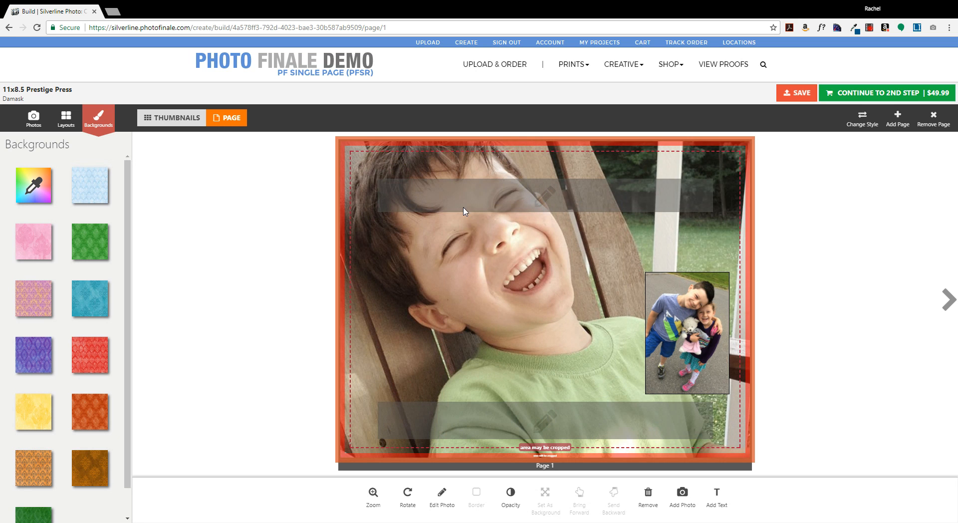
left_click(690, 326)
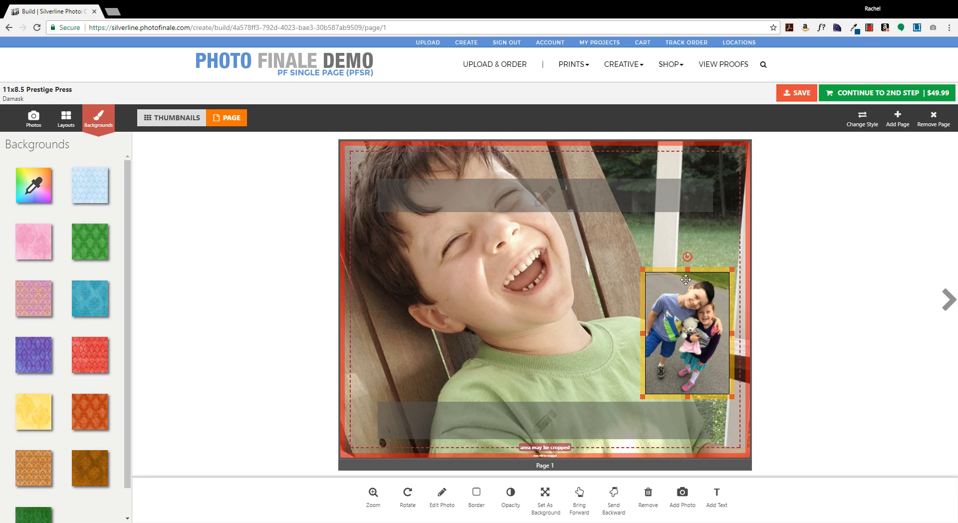
left_click_drag(692, 280, 684, 252)
left_click(669, 272)
left_click(669, 275)
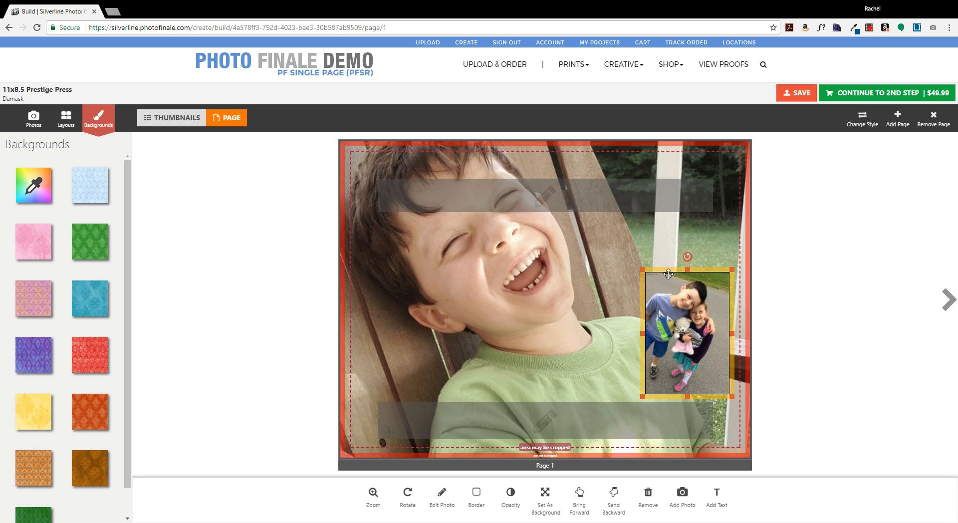
left_click_drag(668, 271, 670, 227)
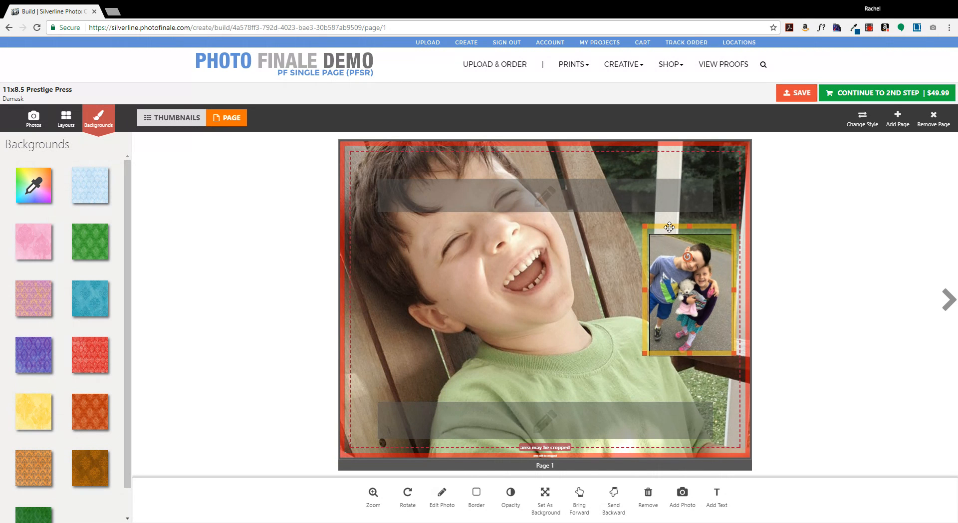
left_click(510, 496)
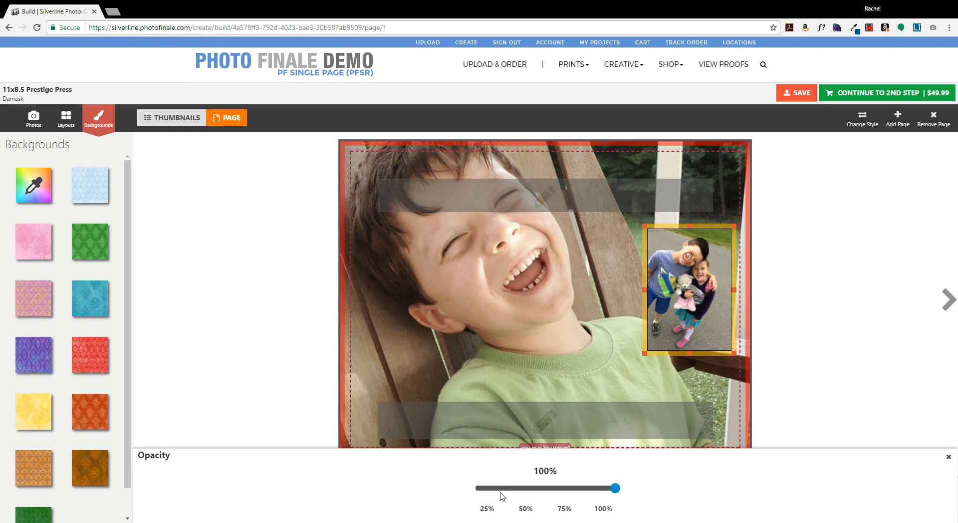
left_click_drag(614, 487, 649, 497)
left_click(842, 303)
Step: Lower the opacity of the page 1 background photo so it looks strongly faded
left_click(600, 252)
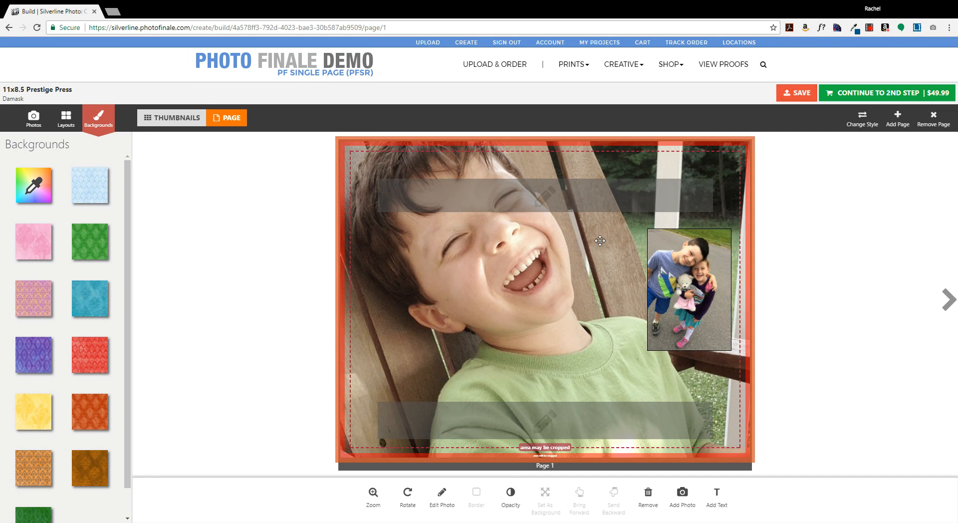
left_click(512, 495)
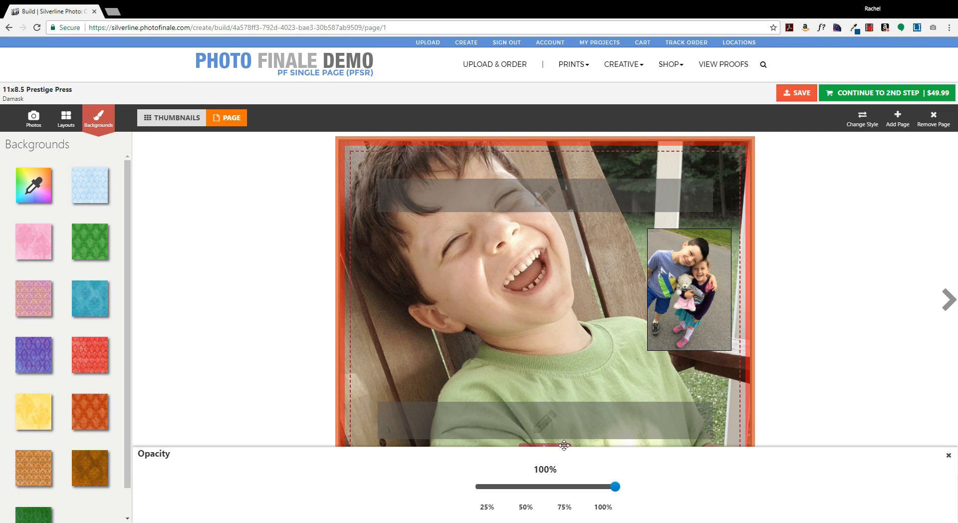
left_click_drag(617, 489, 534, 493)
Step: Move the two children's photo slightly inward from the page's right edge and remove the upper text box from page 1
left_click(705, 242)
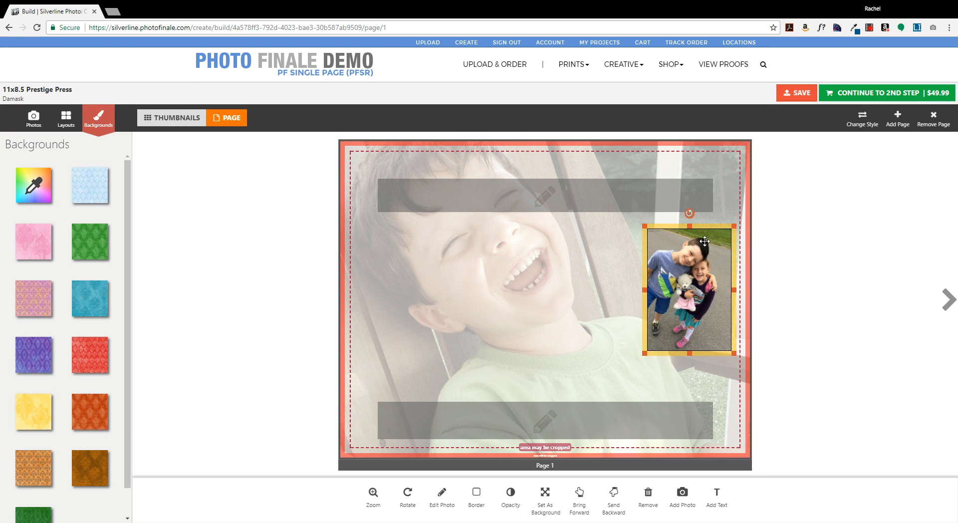
left_click_drag(702, 228, 674, 236)
left_click(711, 184)
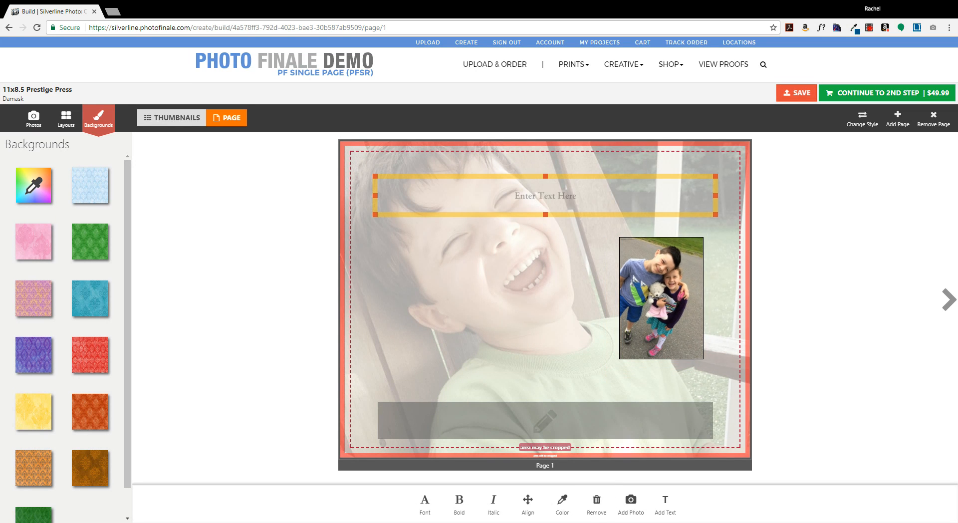
left_click(597, 502)
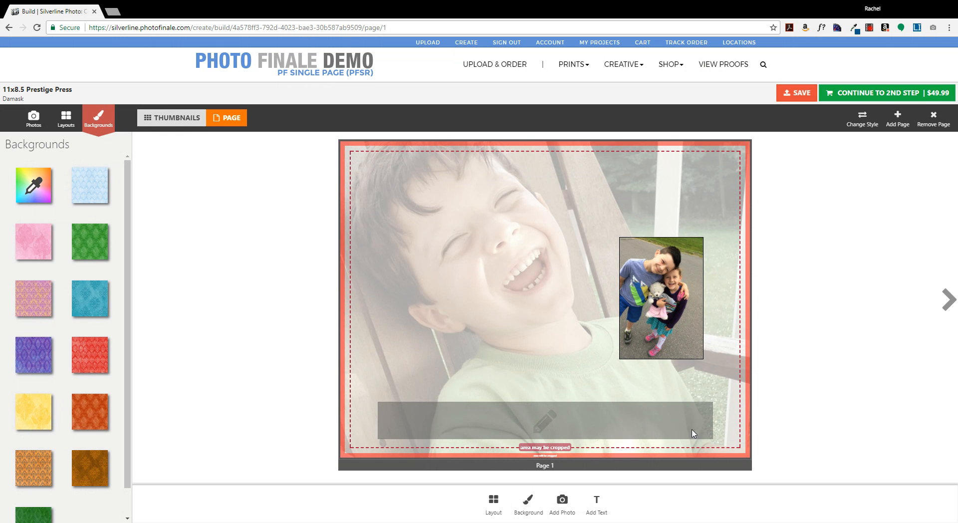
Step: Enter the caption "Kids Summer Fun" in the text box beneath the photos on page 2
left_click(952, 301)
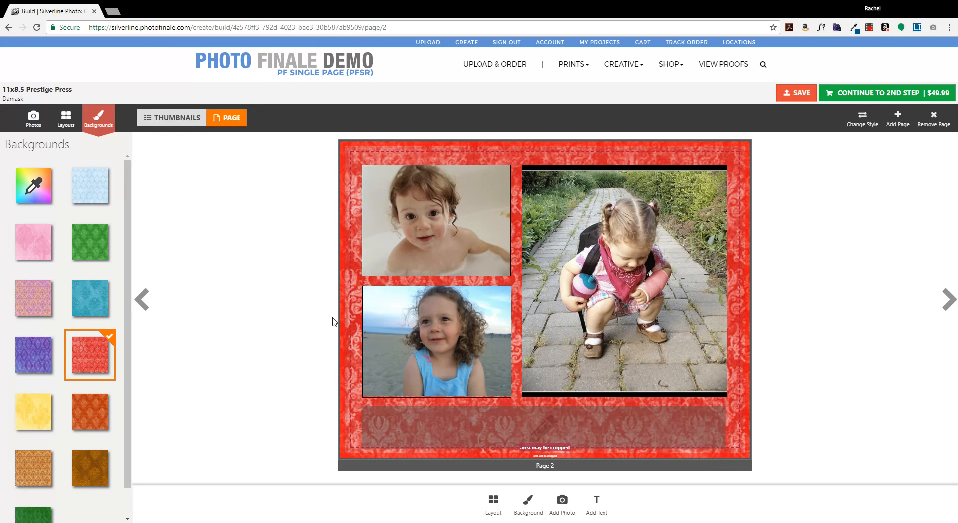
left_click(599, 324)
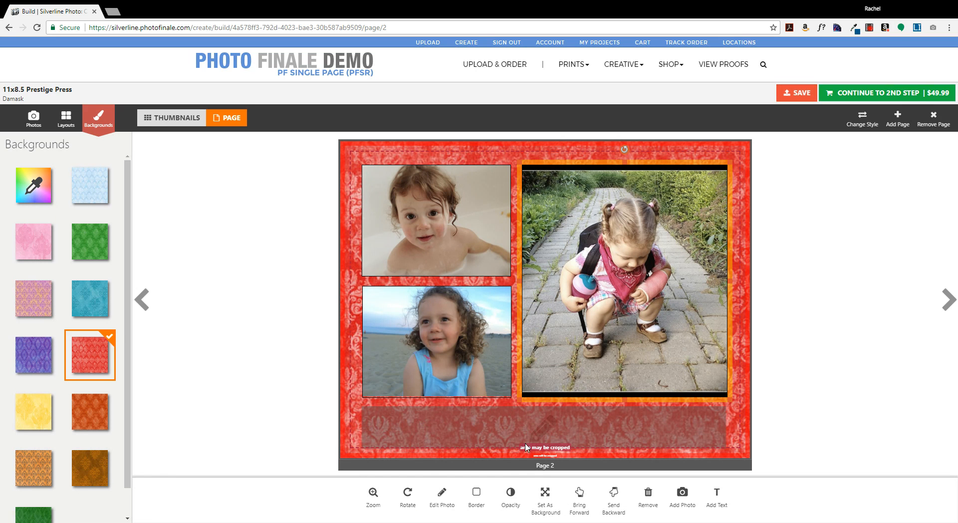
left_click(543, 427)
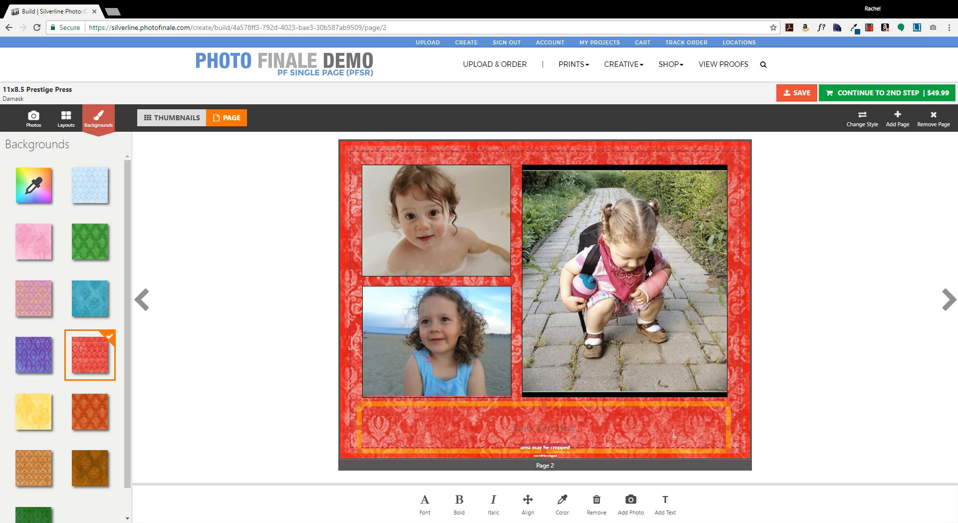
type("Kids Summer Fun")
left_click(863, 347)
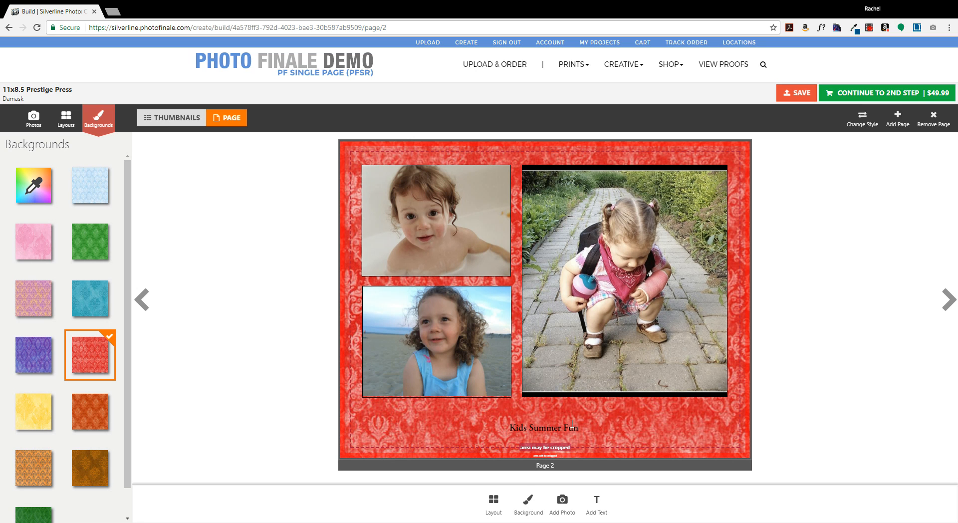
Step: Set the page 2 caption in the ChunkFive Roman font and enlarge it to span about half the page width
left_click(608, 427)
left_click(590, 428)
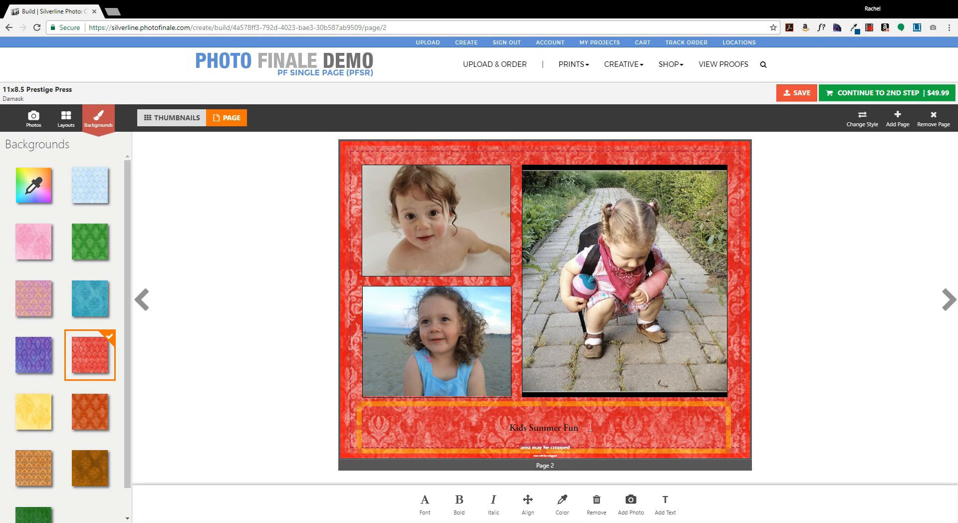
left_click(424, 508)
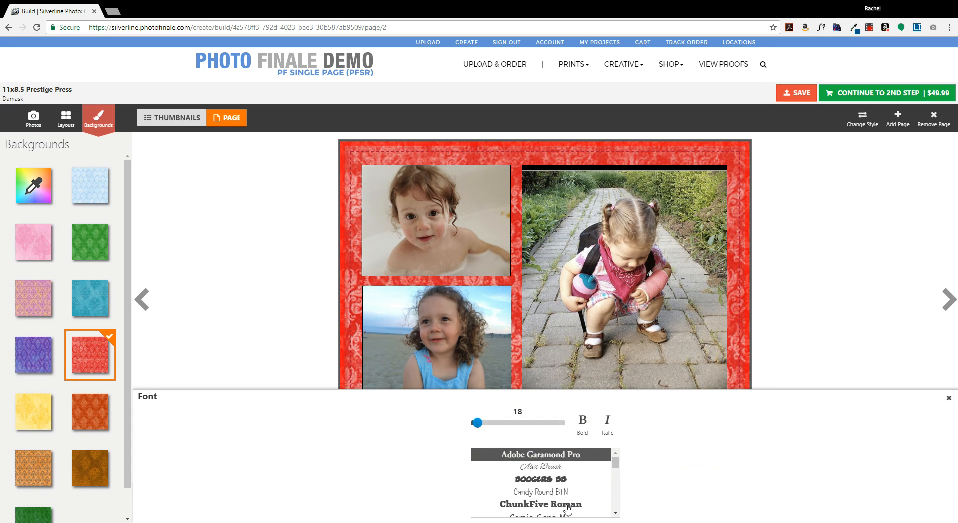
left_click(567, 507)
left_click_drag(477, 424, 494, 425)
left_click(856, 336)
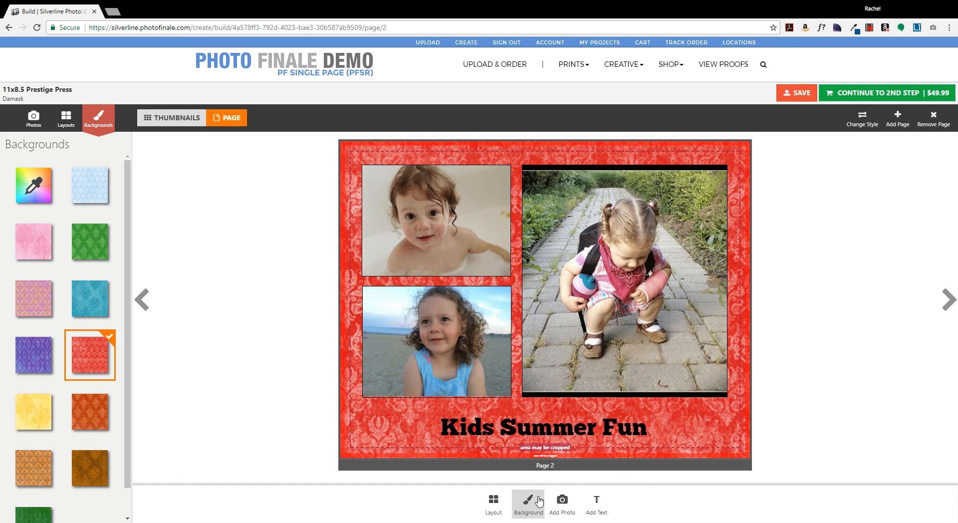
Step: Change the color of the "Kids Summer Fun" caption on page 2 to white
left_click(590, 512)
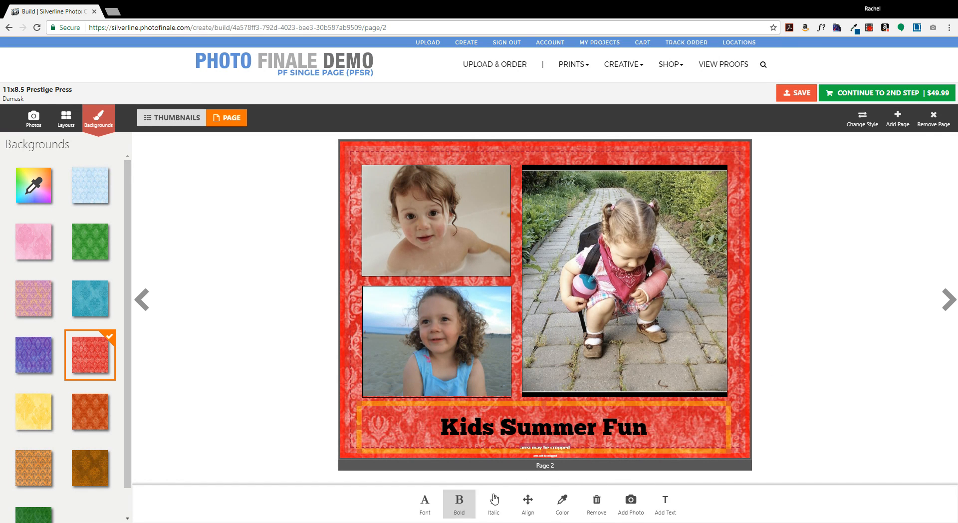
left_click(562, 502)
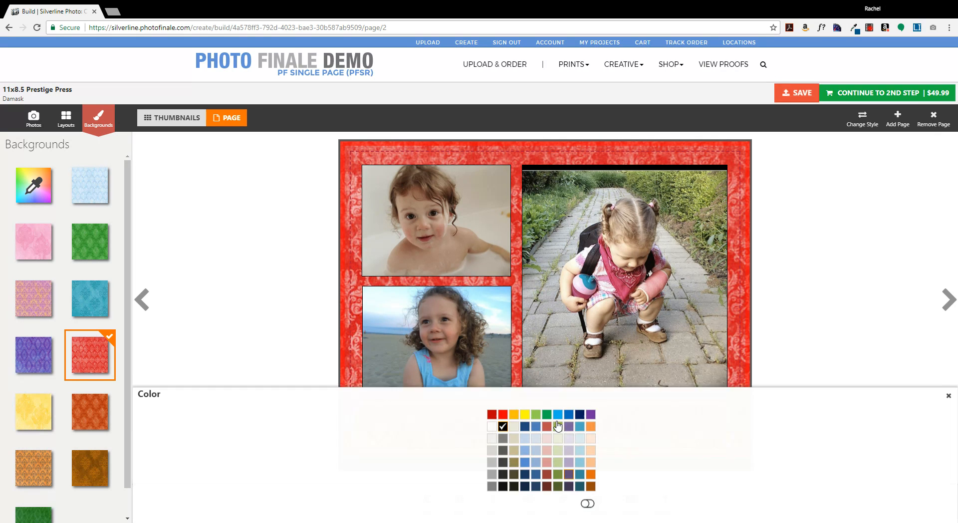
left_click(814, 328)
left_click(597, 429)
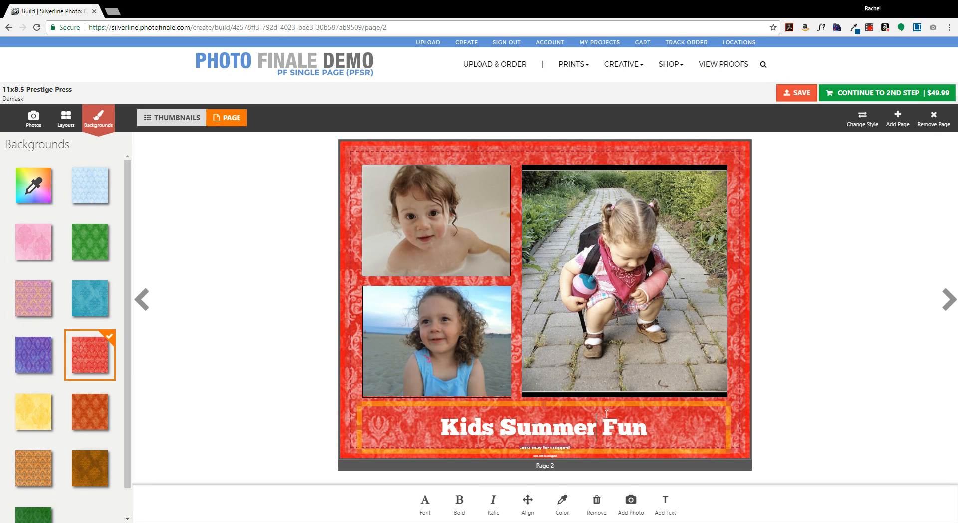
left_click(793, 372)
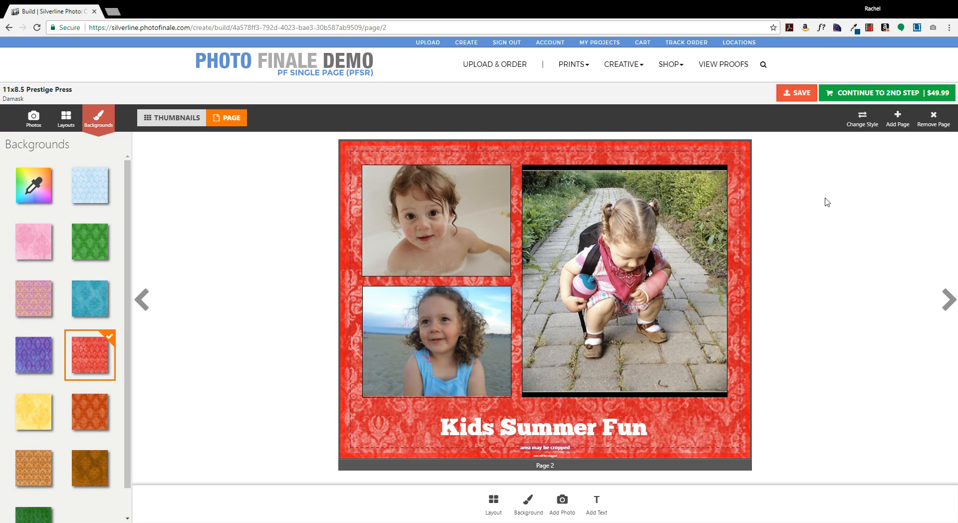
Step: Open page 19 and reposition the woods picture within its frame so the child with the green umbrella is fully inside
left_click(172, 118)
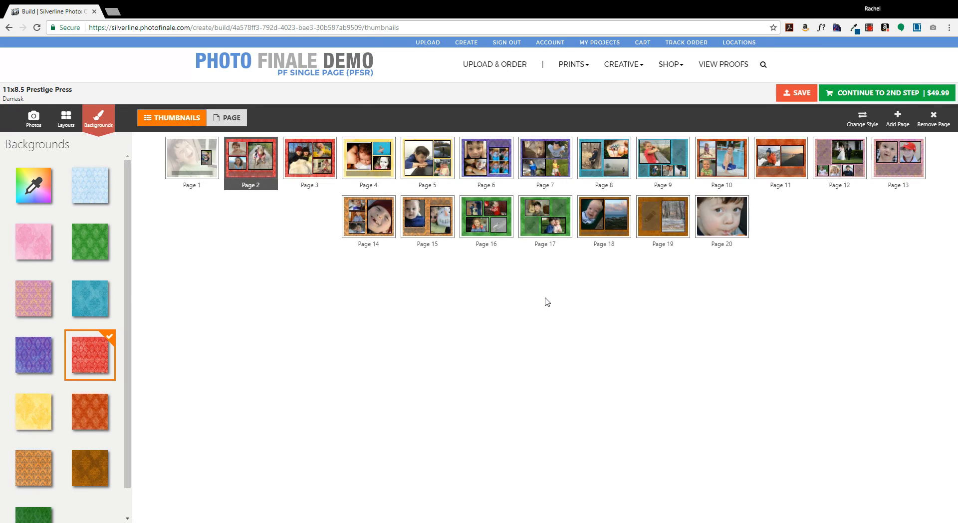
left_click(675, 246)
double_click(679, 247)
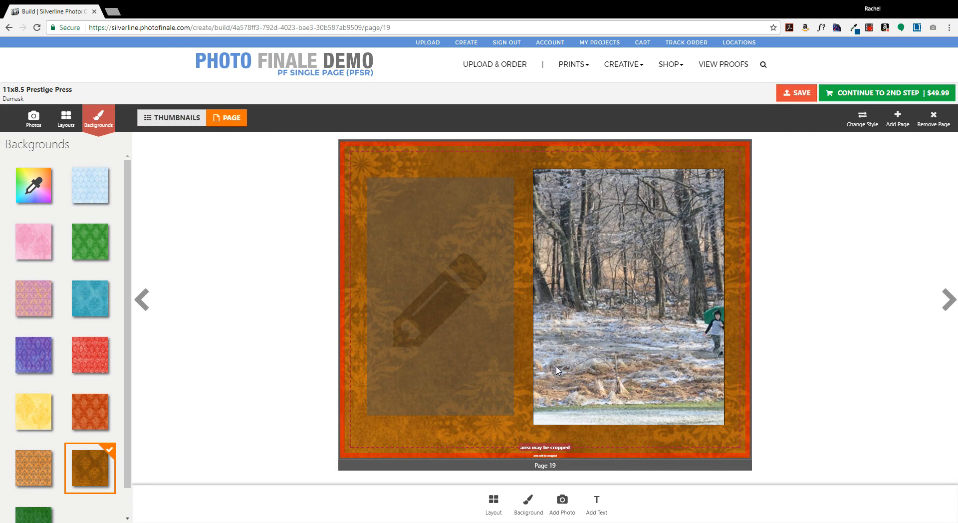
left_click(607, 334)
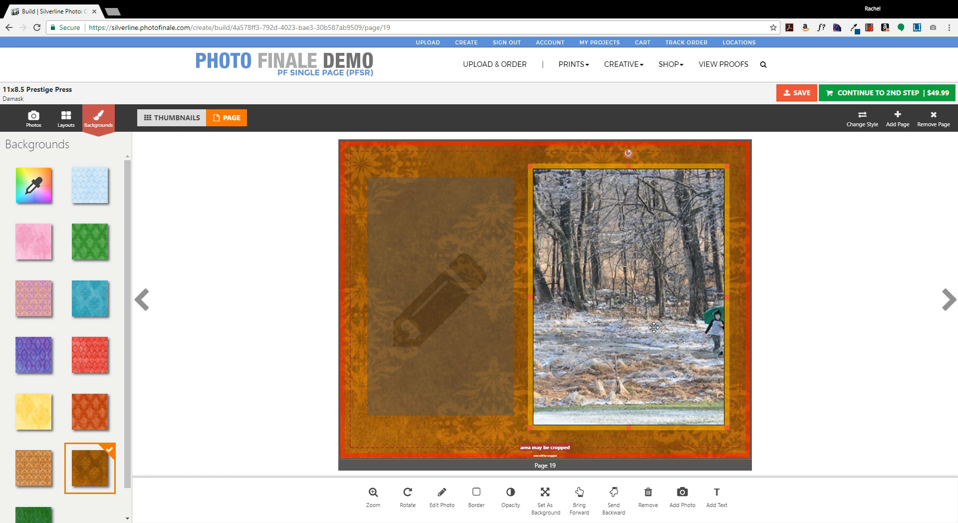
left_click_drag(683, 330, 632, 329)
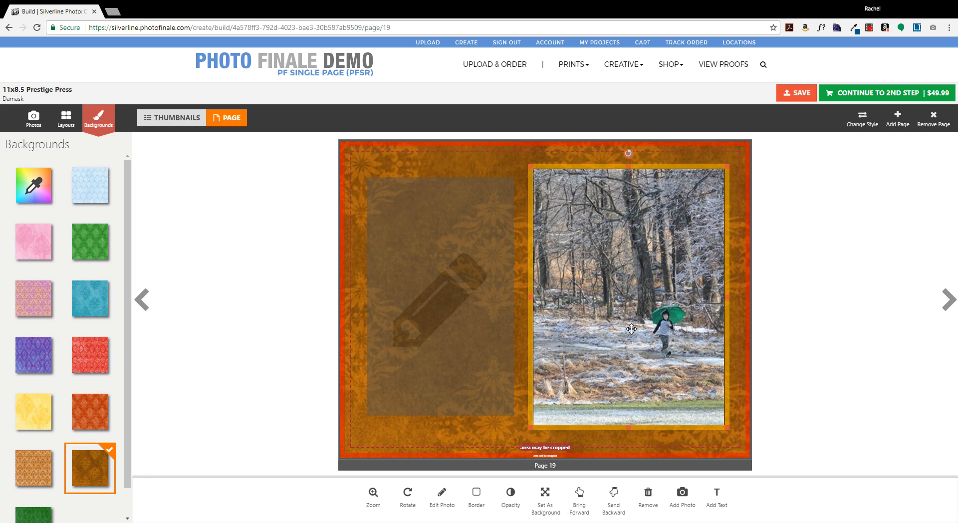
Step: Fill the empty text box on page 19 with three placeholder paragraphs, beginning "Donec rutrum congue leo eget malesuada."
left_click(467, 277)
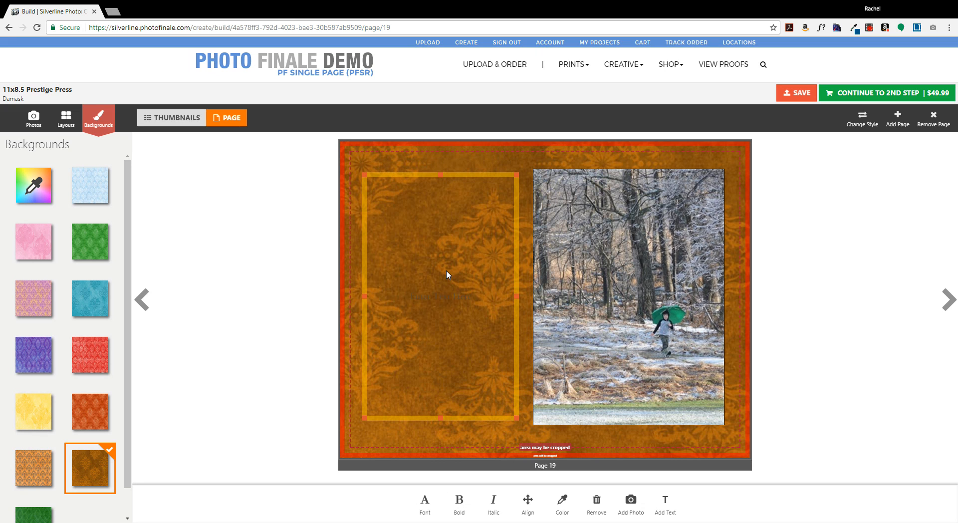
type("https://youtu.be/KuqgCcnzkJE")
key("ctrl+z")
left_click(460, 278)
type("Donec rutrum congue leo eget malesuada. Vestibulum ac diam sit amet quam vehicula elementum sed sit amet dui. Nulla quis lorem ut libero malesuada feugiat.  Proin eget tortor risus. Donec sollicitudin molestie malesuada. Proin eget tortor risus.  Sed porttitor lectus nibh. Vivamus suscipit tortor eget felis porttitor volutpat. Nulla quis lorem ut libero malesuada feugiat.")
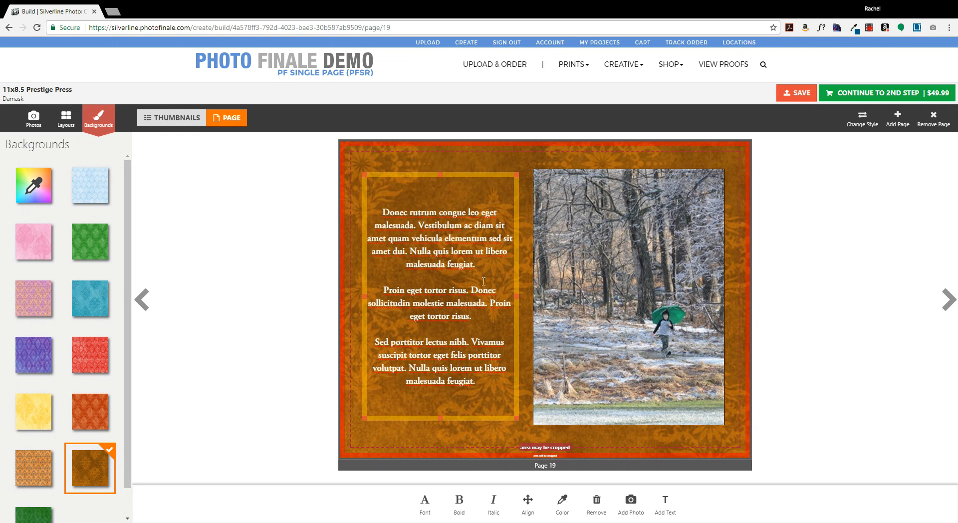
left_click(480, 194)
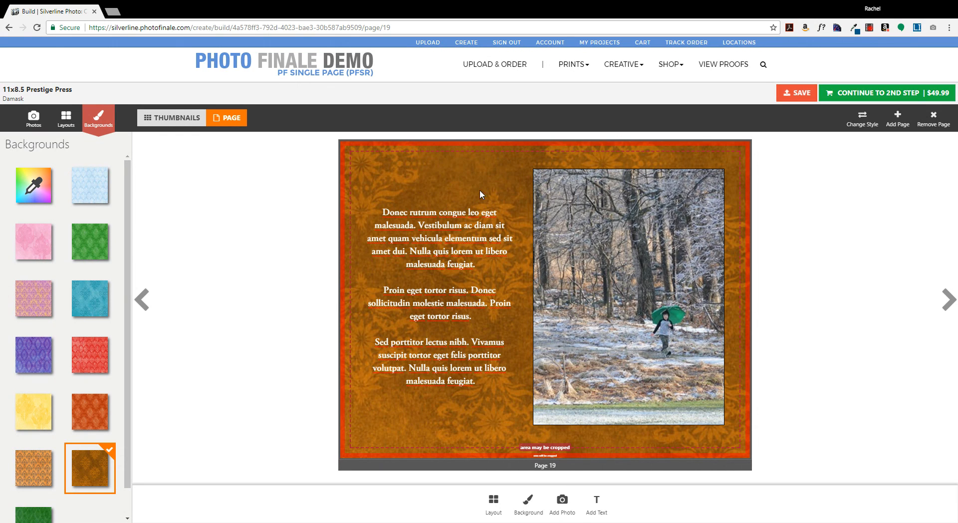
Step: Align the placeholder paragraphs on page 19 to the left horizontally and to the top vertically
left_click(461, 228)
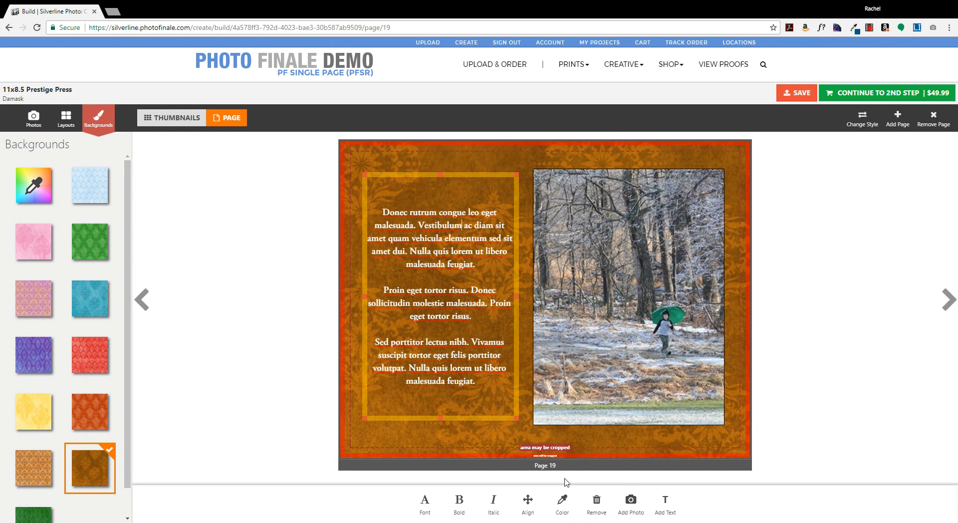
left_click(529, 505)
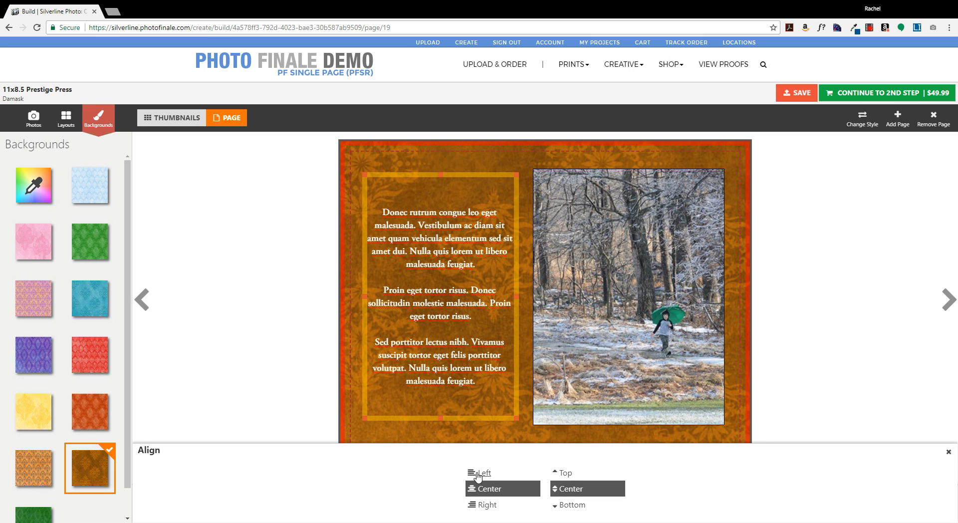
left_click(491, 477)
left_click(570, 479)
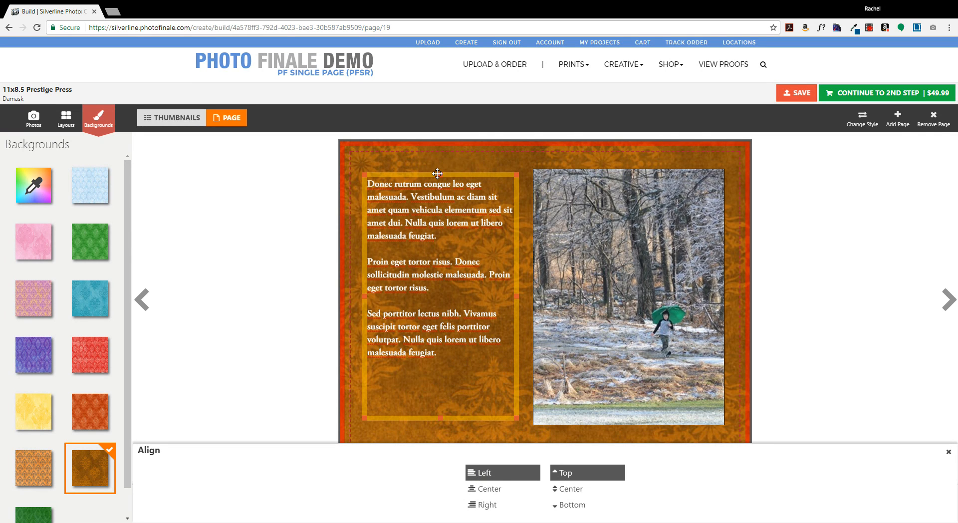
left_click(282, 400)
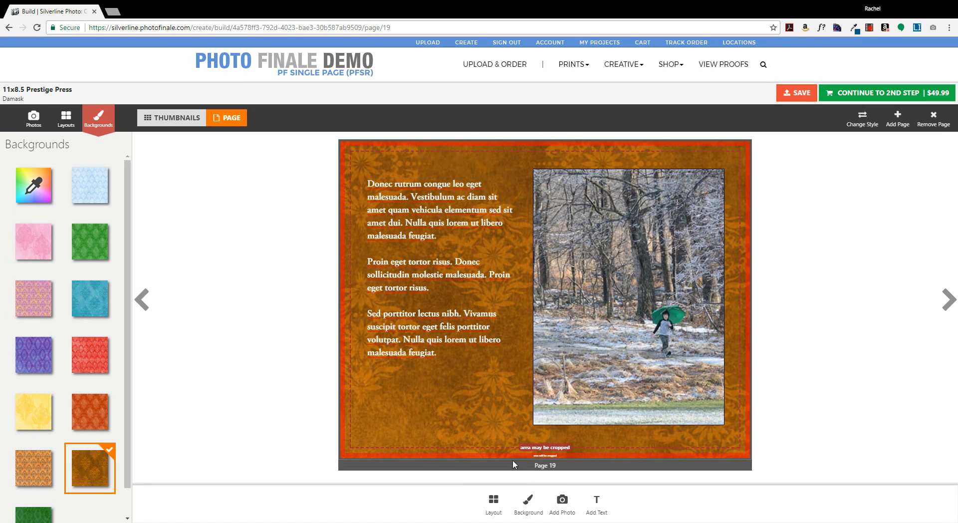
Step: Shrink the paragraph text box on page 19 by narrowing its right side and lowering its upper edge, leaving space above for a title
left_click(442, 182)
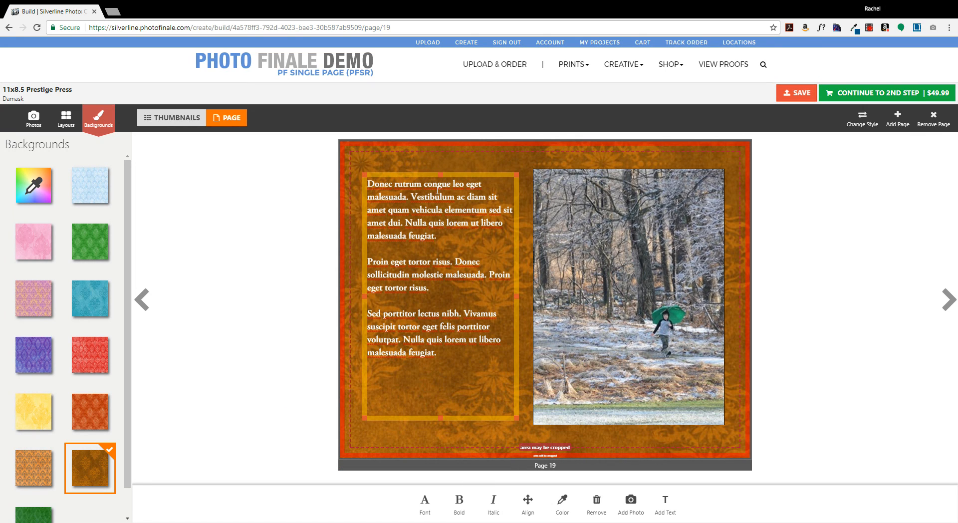
mouse_move(441, 178)
left_mouse_down()
mouse_move(443, 250)
mouse_move(442, 191)
left_mouse_up()
left_click(482, 293)
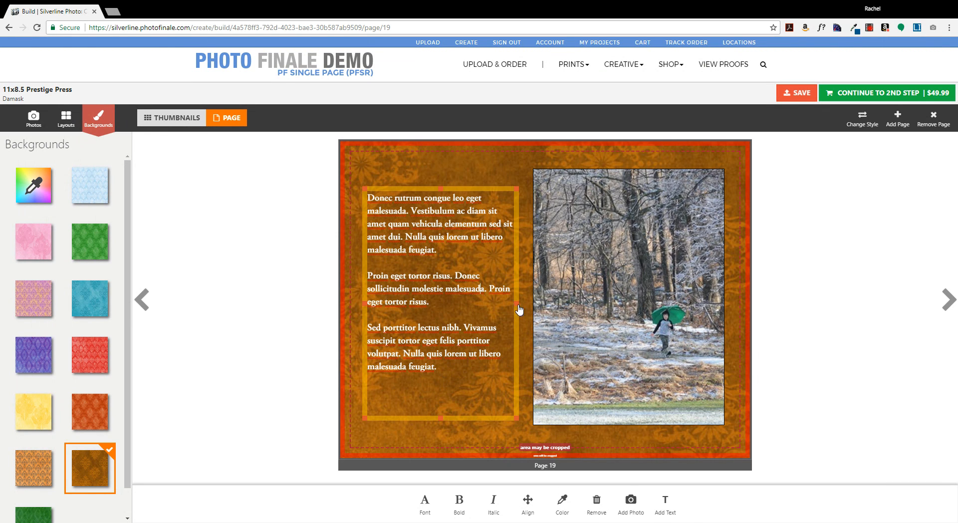
mouse_move(519, 303)
left_mouse_down()
mouse_move(494, 298)
mouse_move(506, 298)
left_mouse_up()
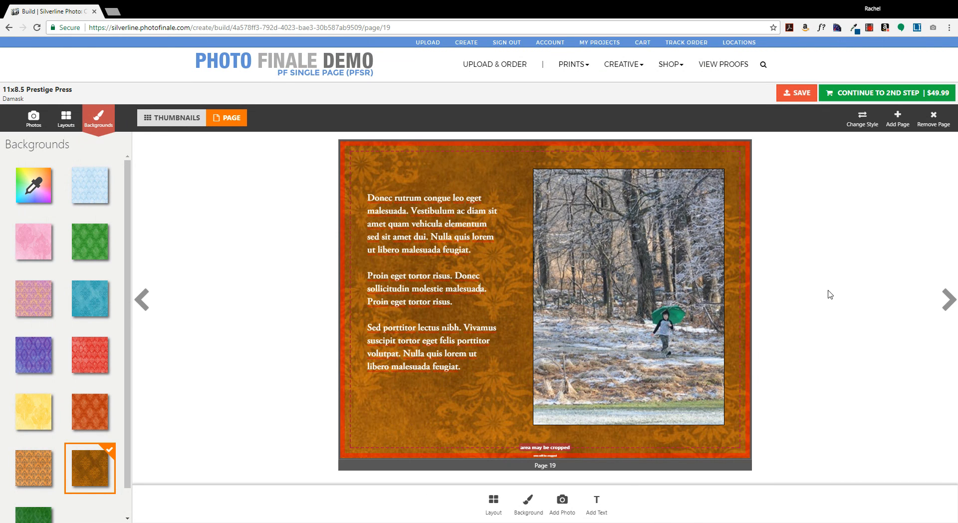
left_click(438, 195)
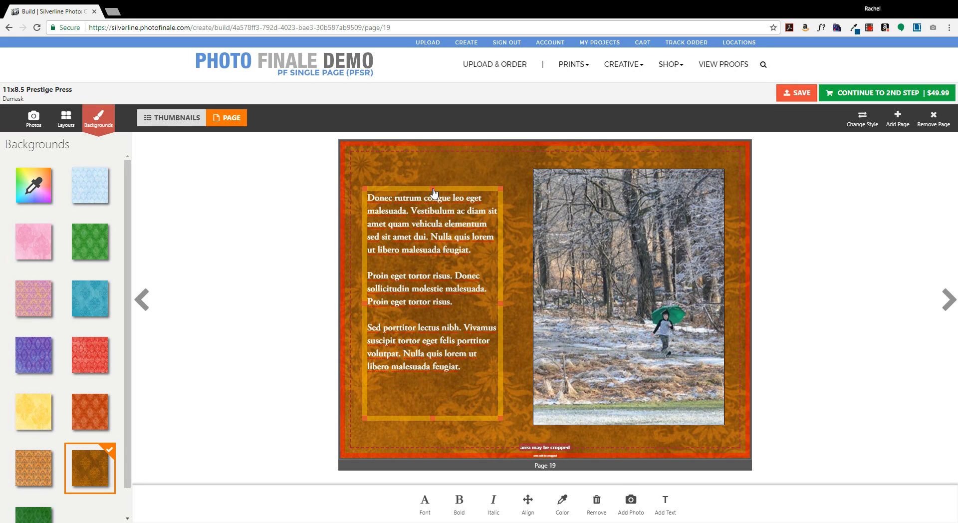
left_click_drag(437, 196, 435, 226)
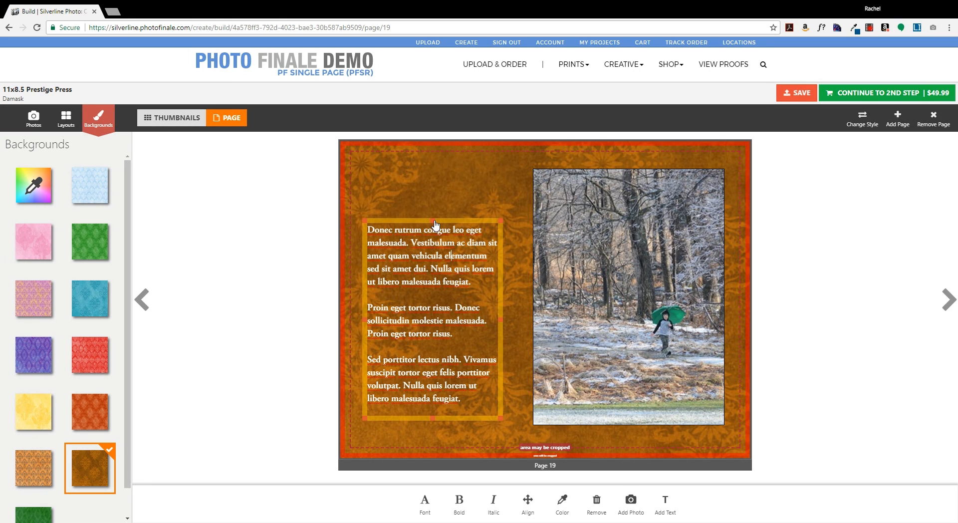
Step: Add a text box reading "2017 Fun" to page 19, shrink it to about the paragraphs' width and place it above them
left_click(665, 508)
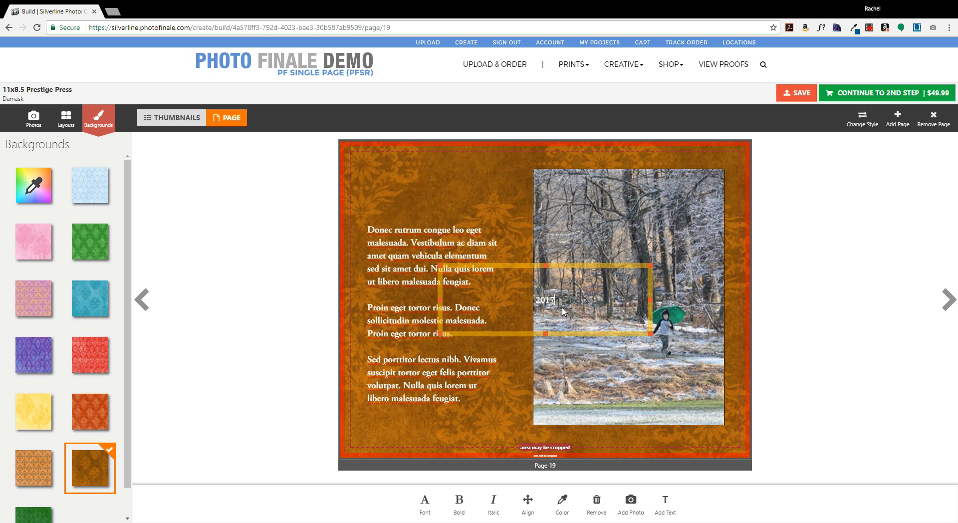
type("n")
left_click_drag(651, 333, 594, 315)
left_click_drag(547, 267, 464, 163)
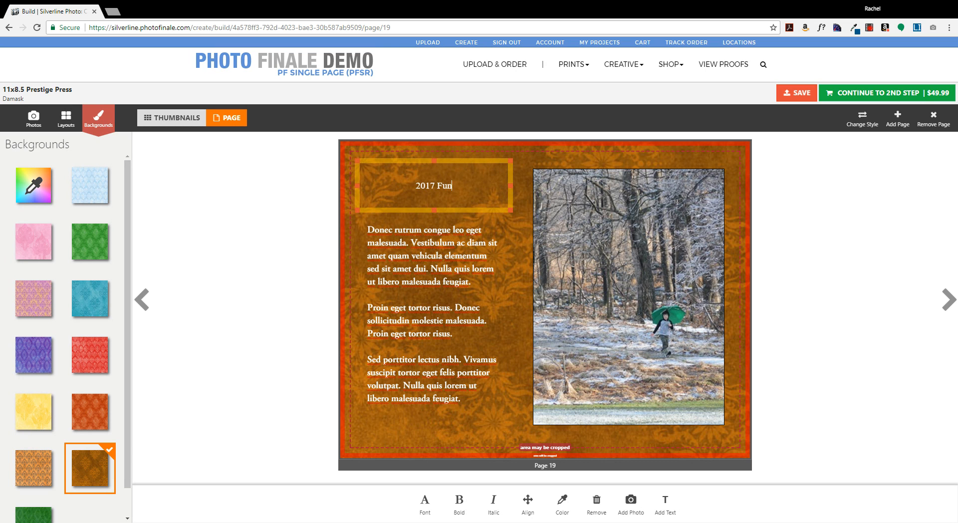
Step: Set the "2017 Fun" title in the Pacifico font at size 45 and nudge it slightly down and left above the paragraphs
left_click(425, 502)
left_click(520, 423)
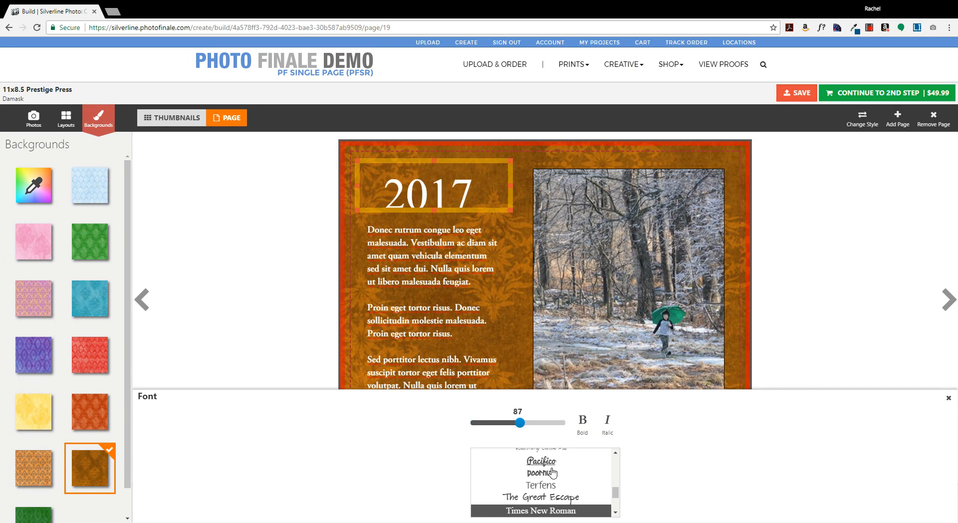
left_click(576, 463)
left_click_drag(522, 423, 501, 428)
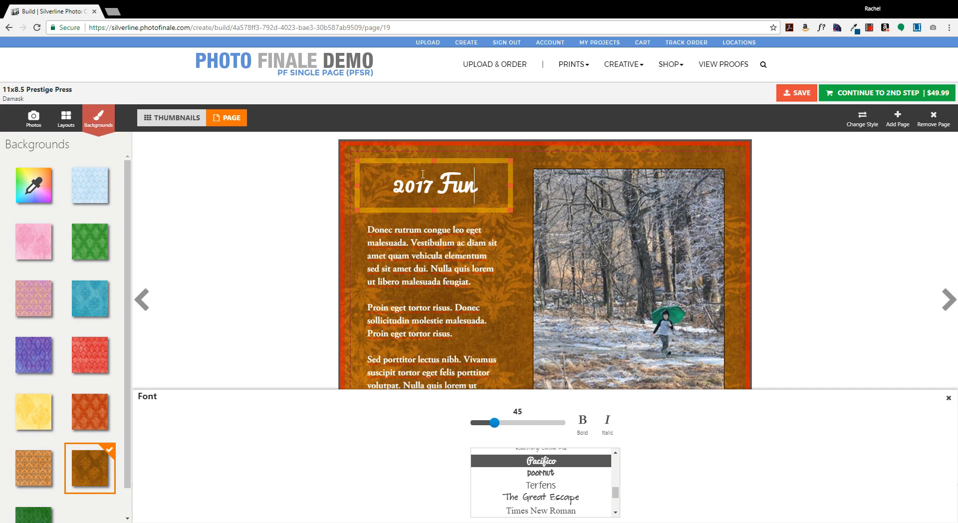
left_click(821, 216)
left_click(456, 171)
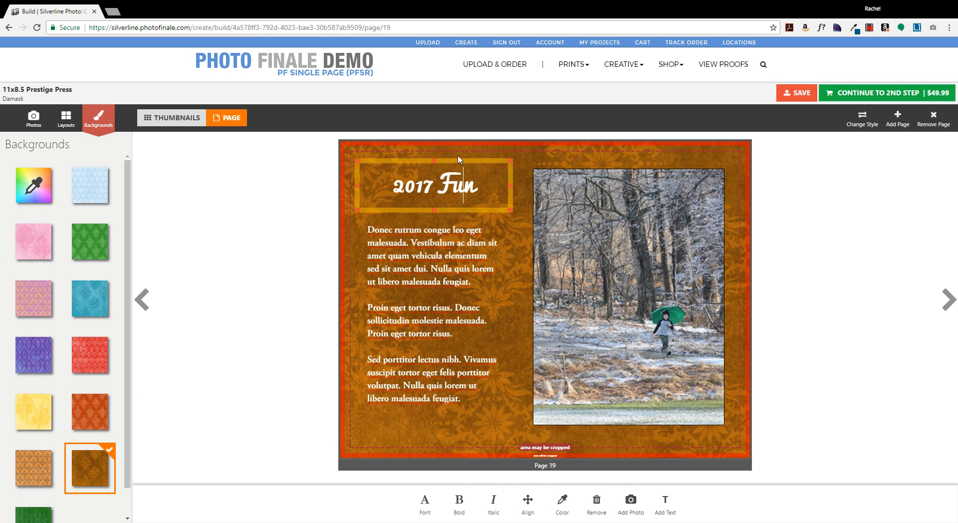
left_click(865, 213)
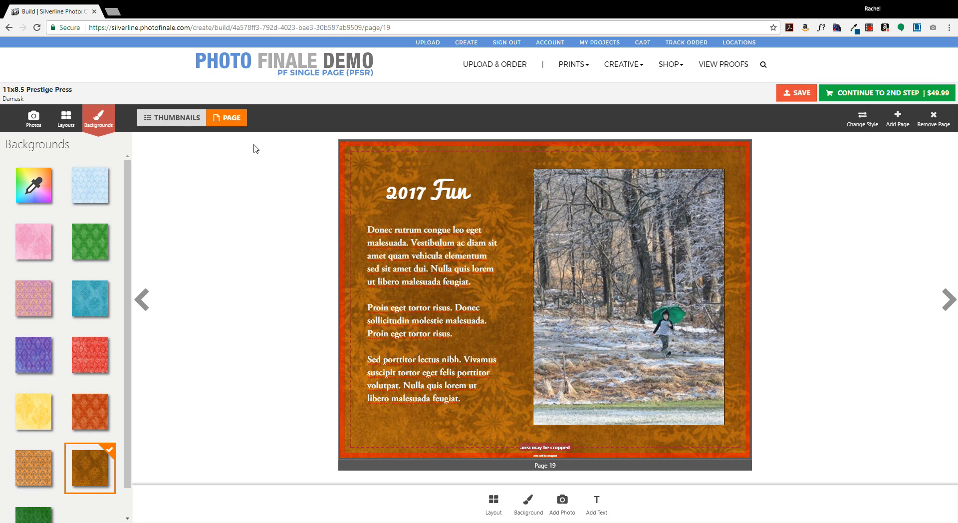
Step: Open page 15 of the book and add 2 pages after it
left_click(181, 120)
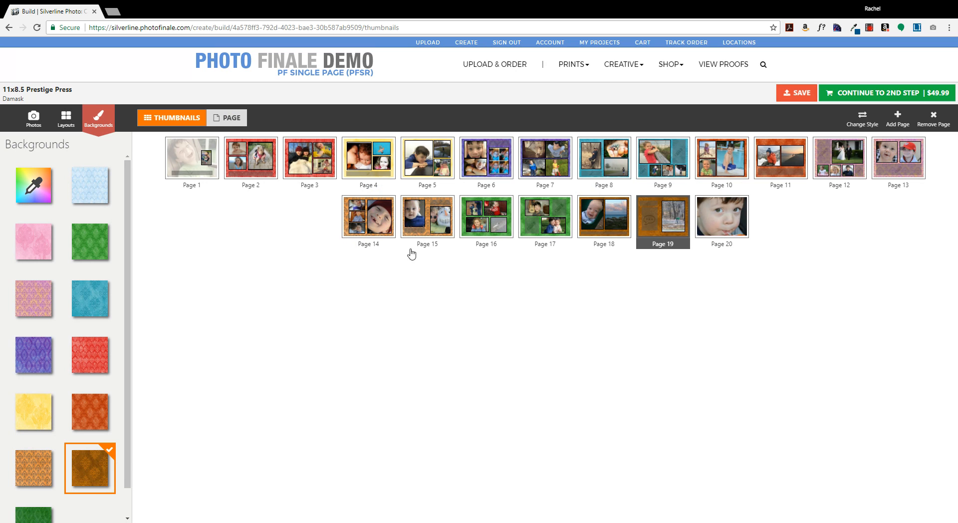
left_click(433, 245)
double_click(433, 247)
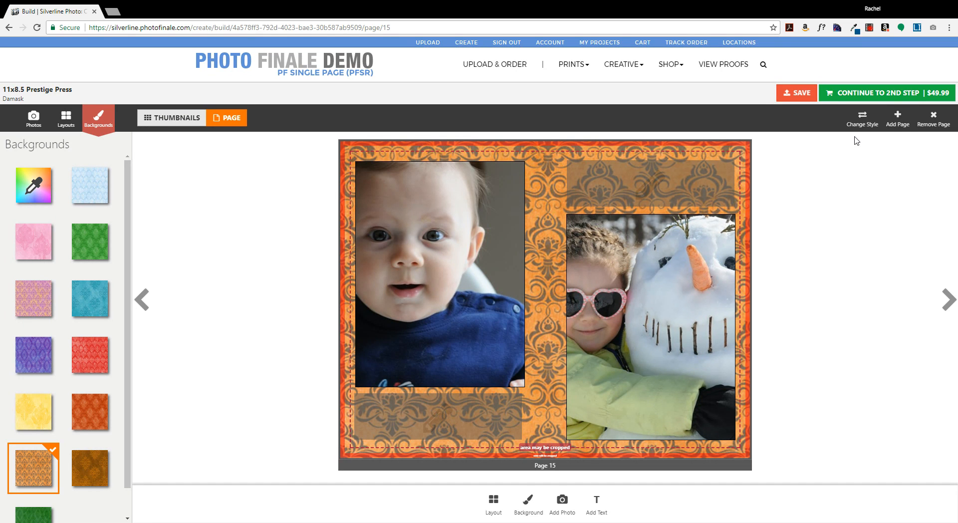
left_click(898, 120)
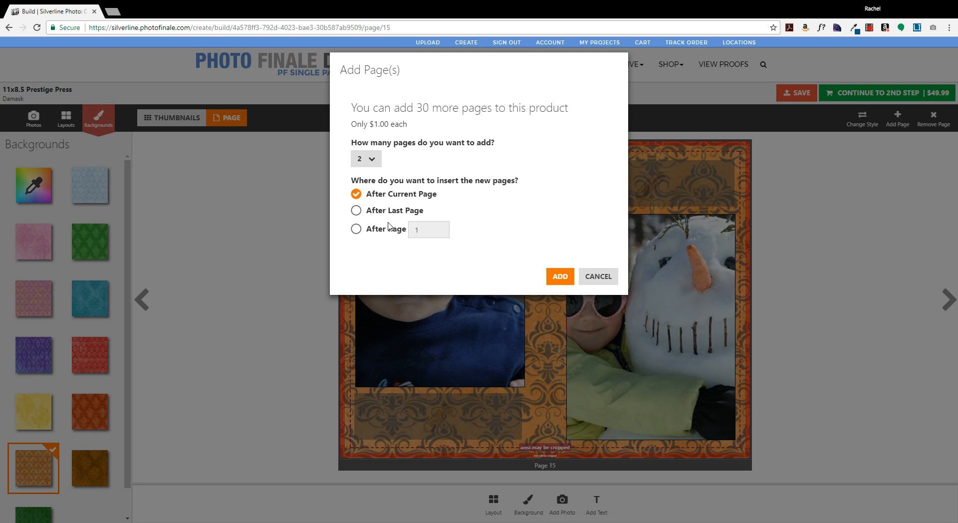
left_click(560, 277)
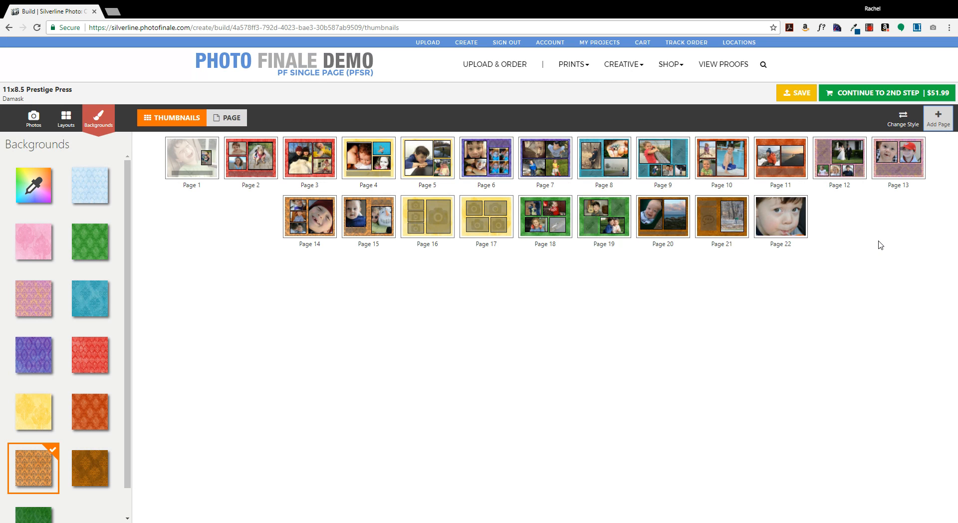
Step: Open the new page 16 and fill its three small frames, from top to bottom, with DSC_3689.JPG, IMG_4634.JPG and IMG_4772.JPG from the Kids album
double_click(432, 248)
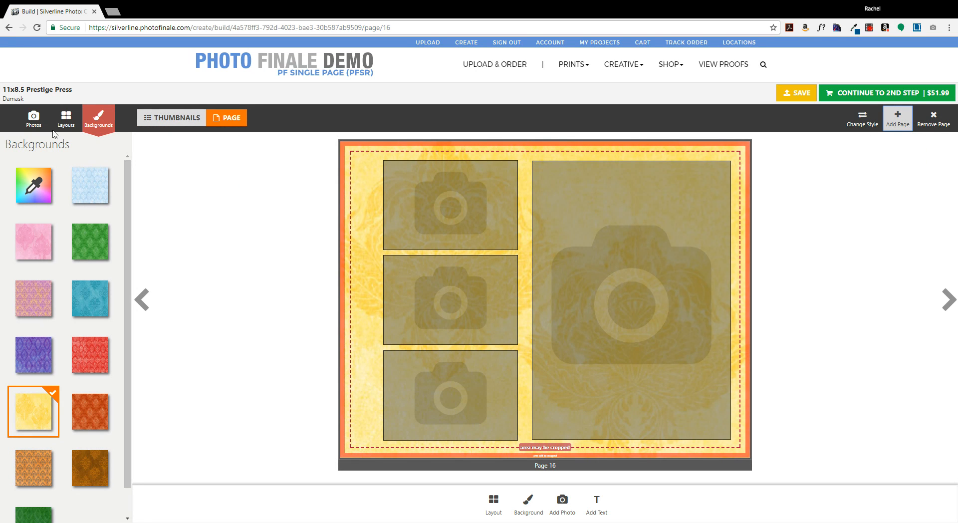
left_click(37, 125)
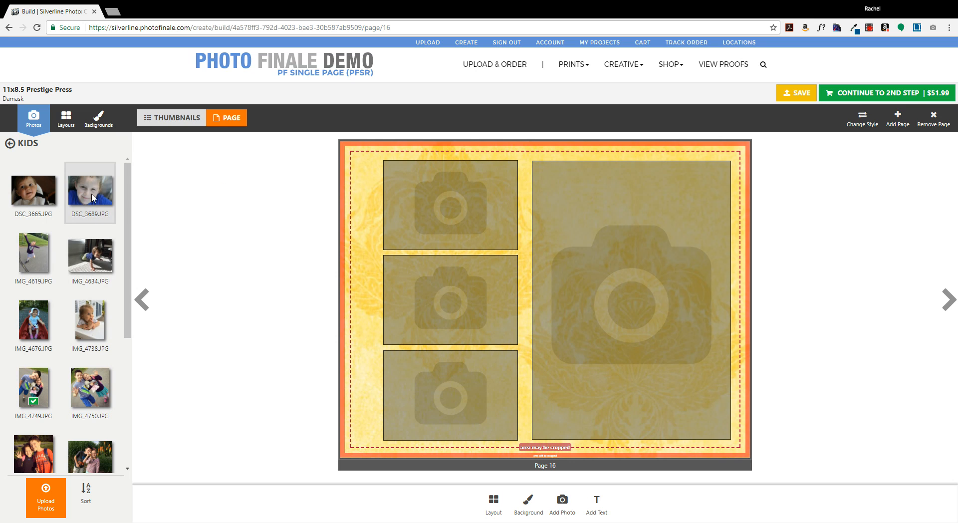
left_click_drag(89, 192, 439, 204)
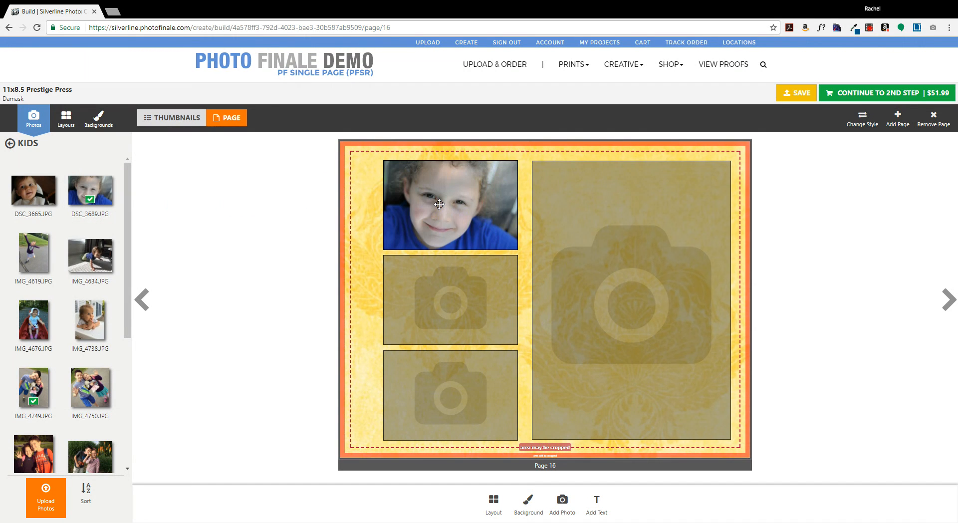
left_click(475, 301)
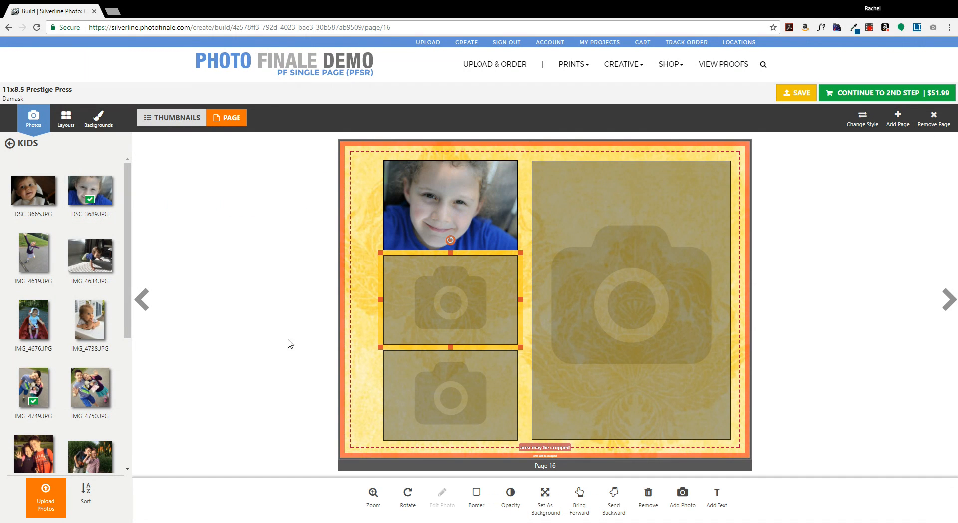
left_click(91, 274)
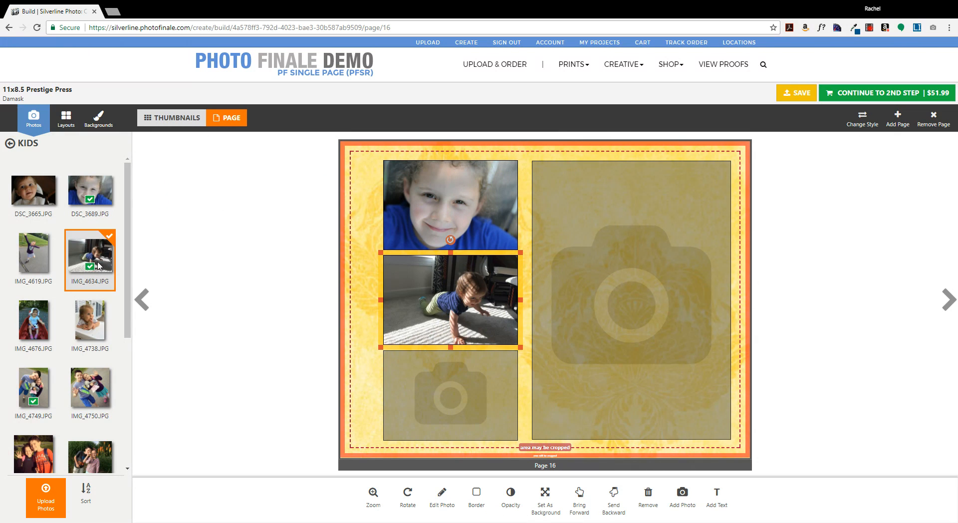
left_click(447, 425)
scroll(90, 439, "down", 1)
left_click(90, 435)
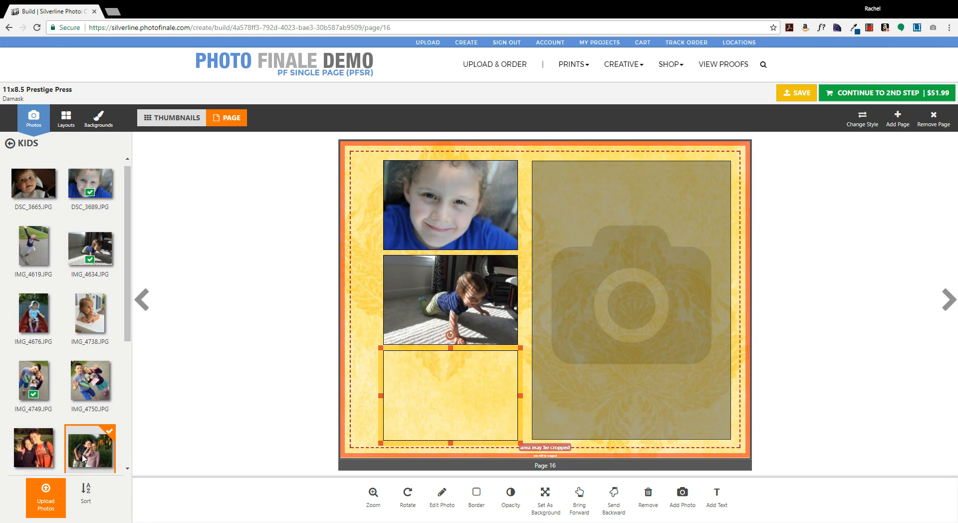
Step: Fill the large frame on page 16 with IMG_4860.JPG and reposition the picture within the frame
left_click(604, 335)
scroll(80, 309, "down", 2)
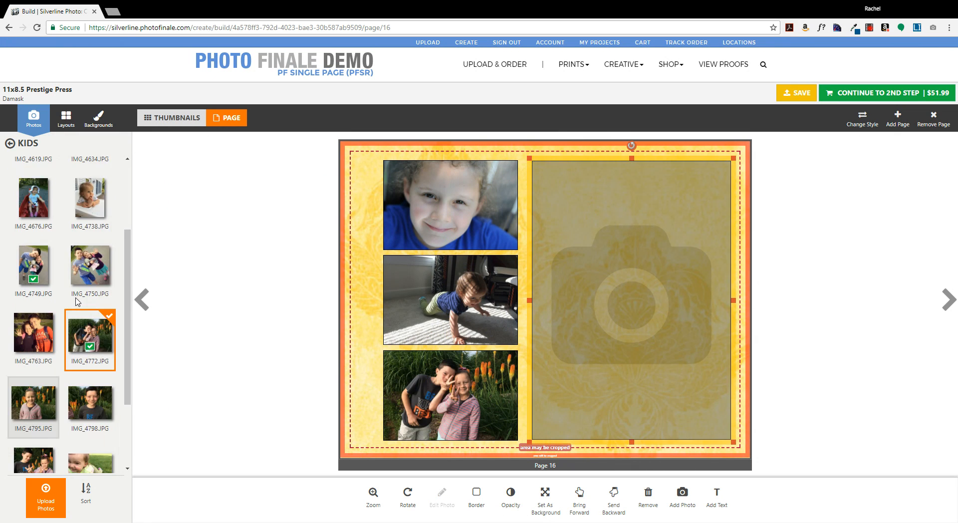
left_click(92, 307)
scroll(94, 339, "down", 3)
scroll(94, 350, "down", 1)
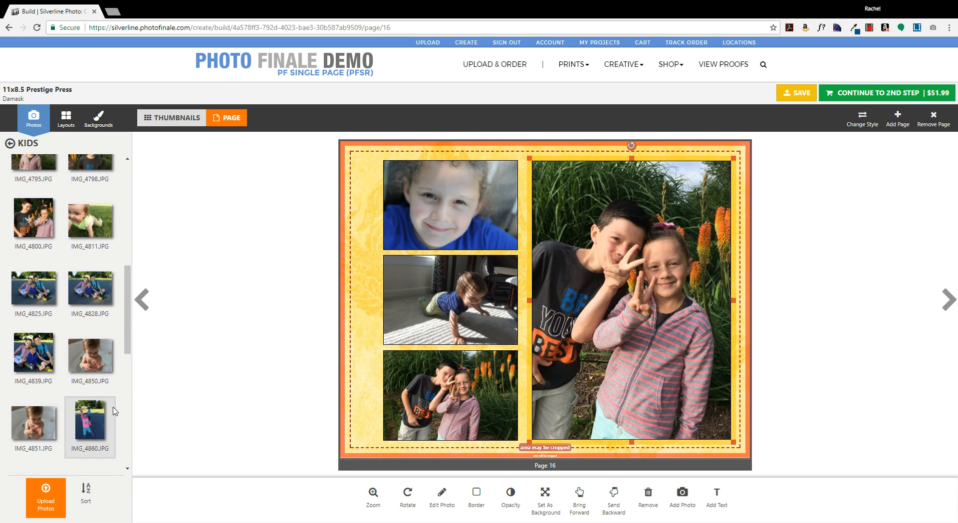
left_click(90, 419)
left_click_drag(660, 273, 642, 255)
left_click(859, 276)
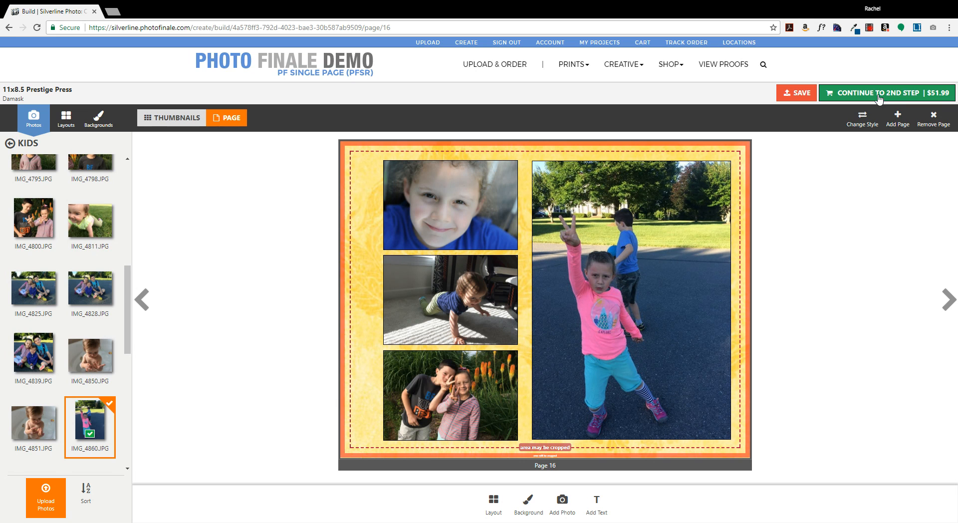
Step: Keep the current Damask style, continue the finished book to the second step and proceed to its additional item, the custom photo cover
left_click(862, 120)
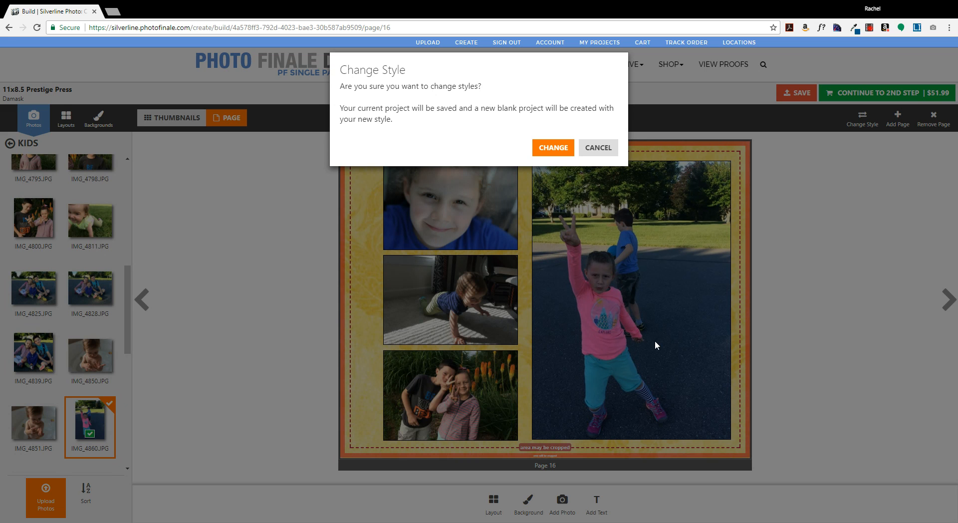
left_click(611, 148)
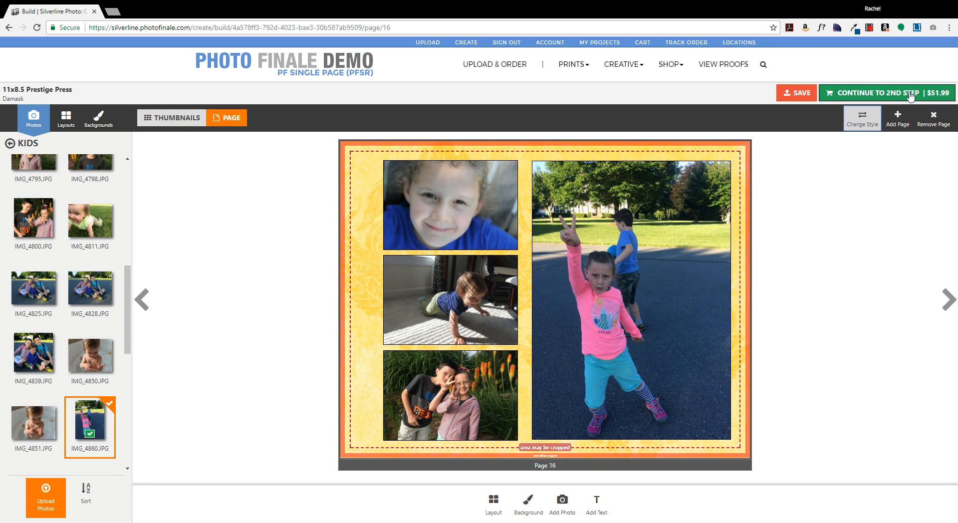
left_click(910, 96)
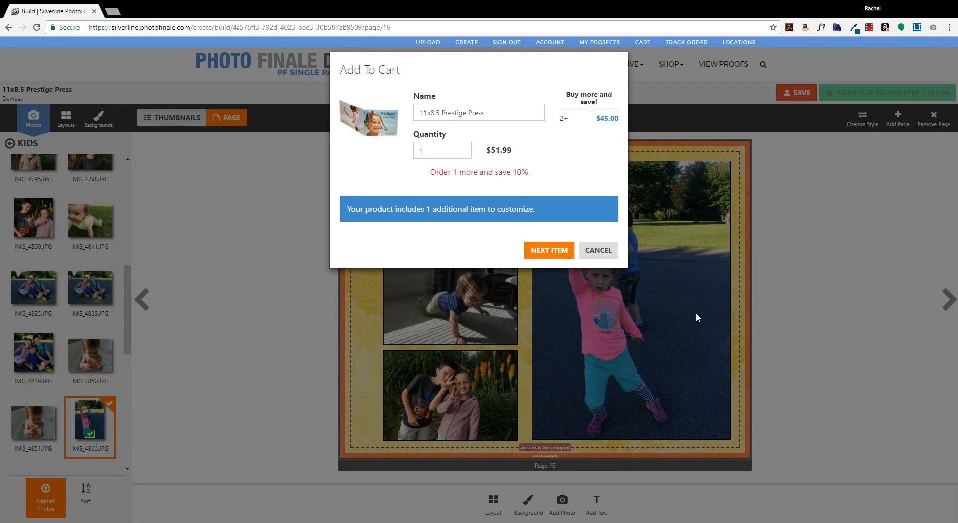
left_click(547, 252)
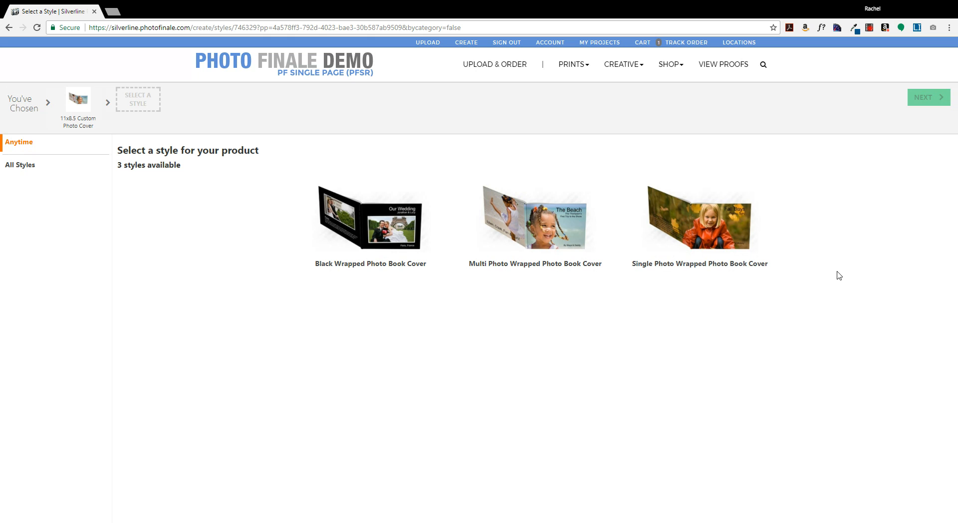
Step: Choose the Multi Photo Wrapped Photo Book Cover style and fill the front cover frame with IMG_4772.JPG from the Kids album
left_click(563, 233)
left_click(934, 99)
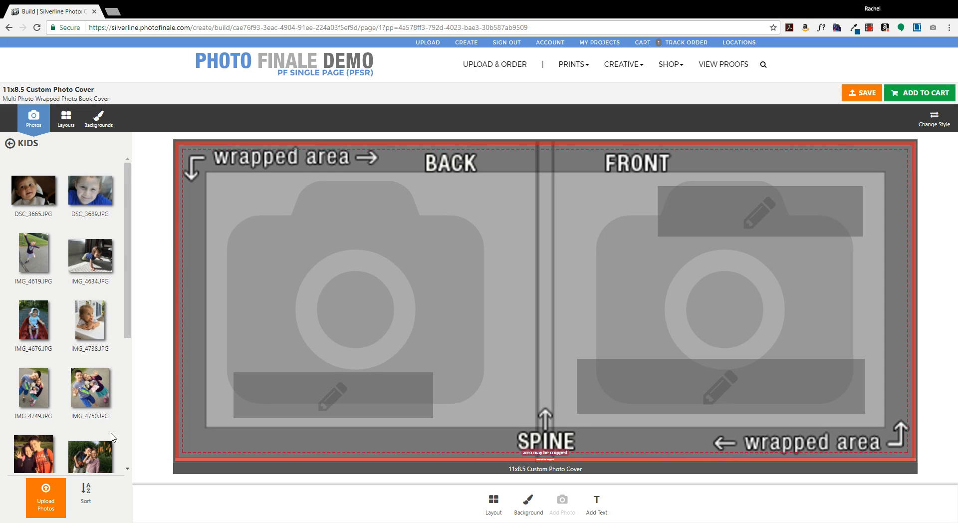
scroll(77, 388, "down", 1)
scroll(78, 390, "down", 1)
scroll(77, 389, "up", 2)
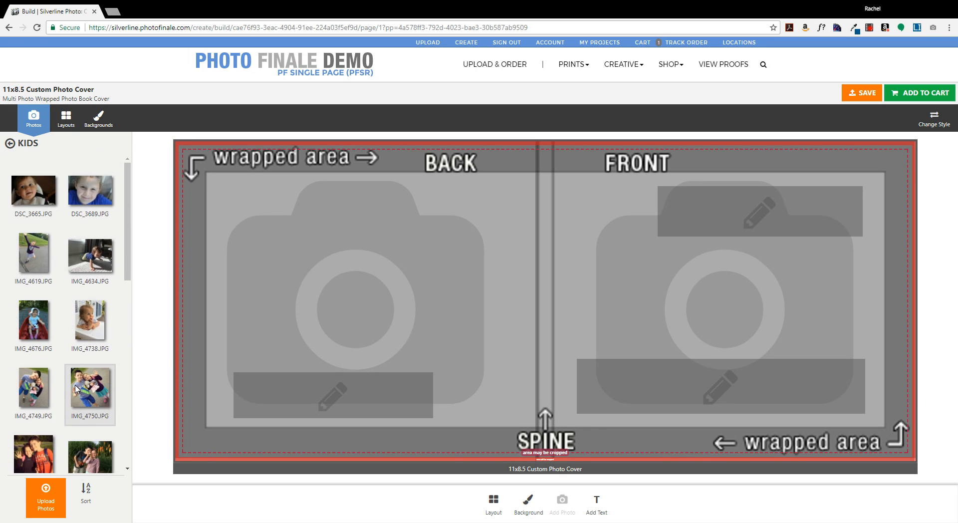
scroll(92, 435, "down", 1)
left_click_drag(92, 434, 699, 277)
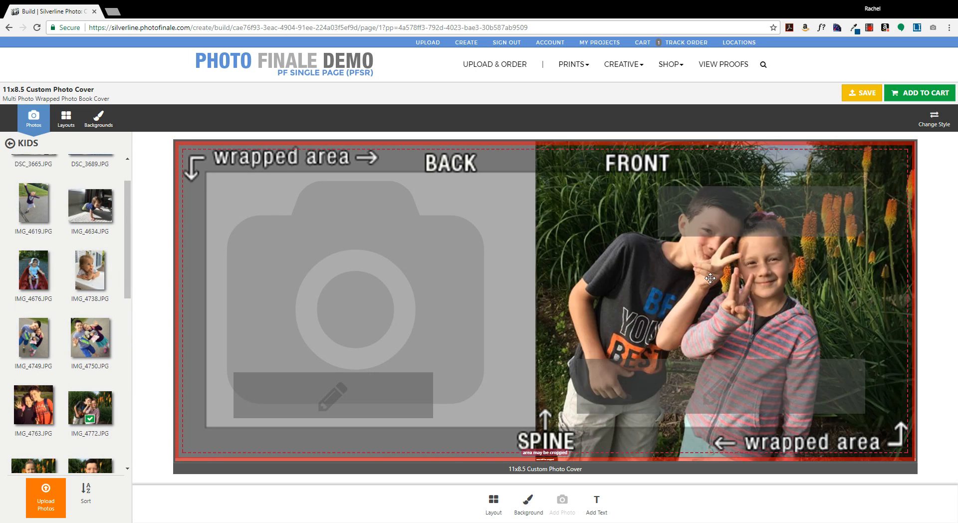
Step: Fill the back cover frame with IMG_4795.JPG from the Kids album
left_click(333, 305)
scroll(89, 300, "down", 2)
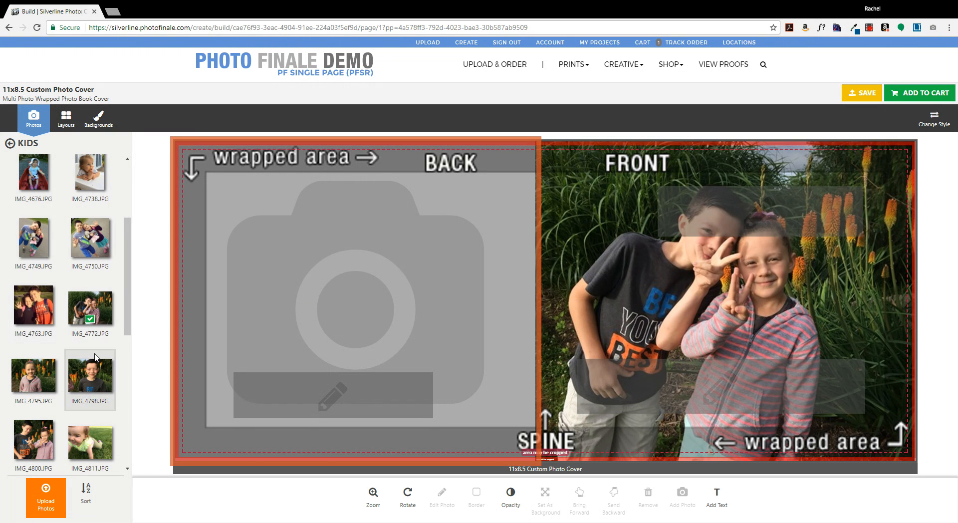
left_click(33, 375)
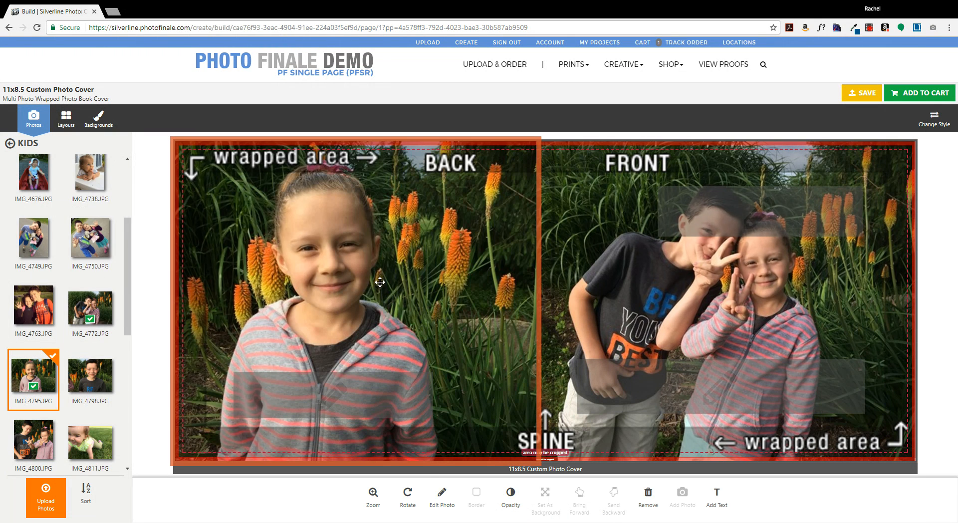
Step: Enter the text 2017 in the lower text box on the front cover
left_click(758, 410)
type("1")
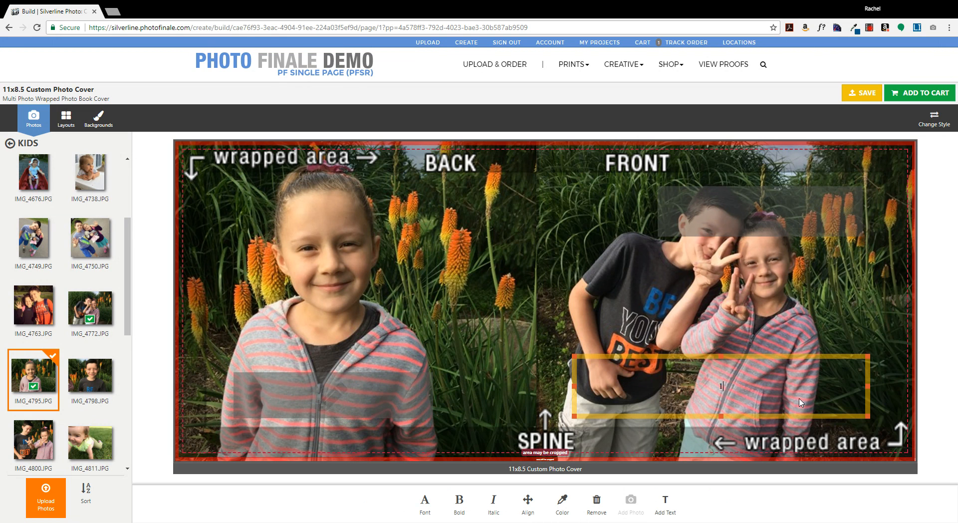
type("017")
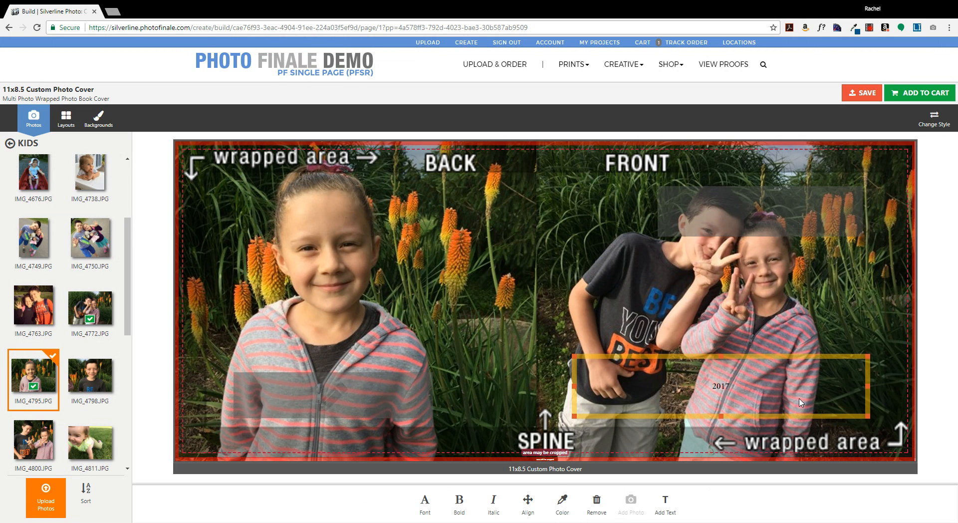
left_click(831, 356)
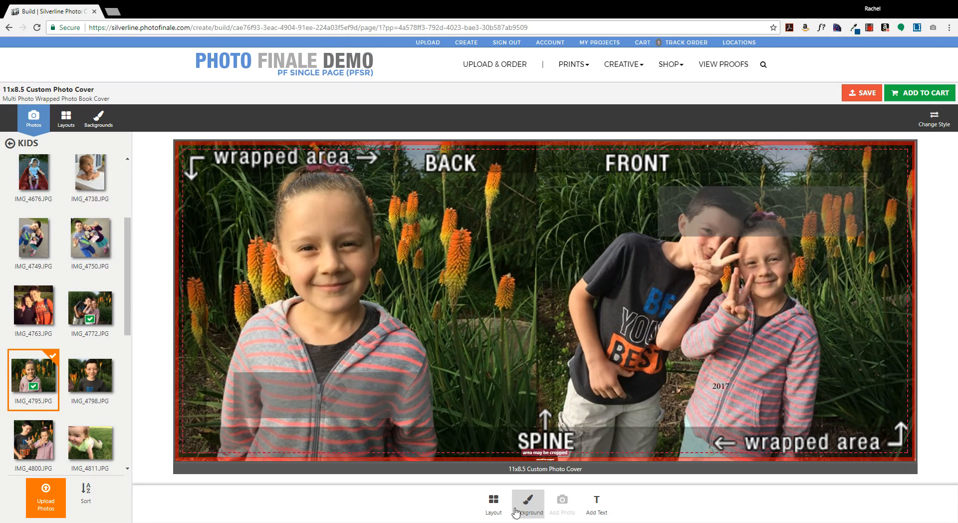
Step: Set the front cover's 2017 text to the ChunkFive Roman font at size 64
left_click(728, 383)
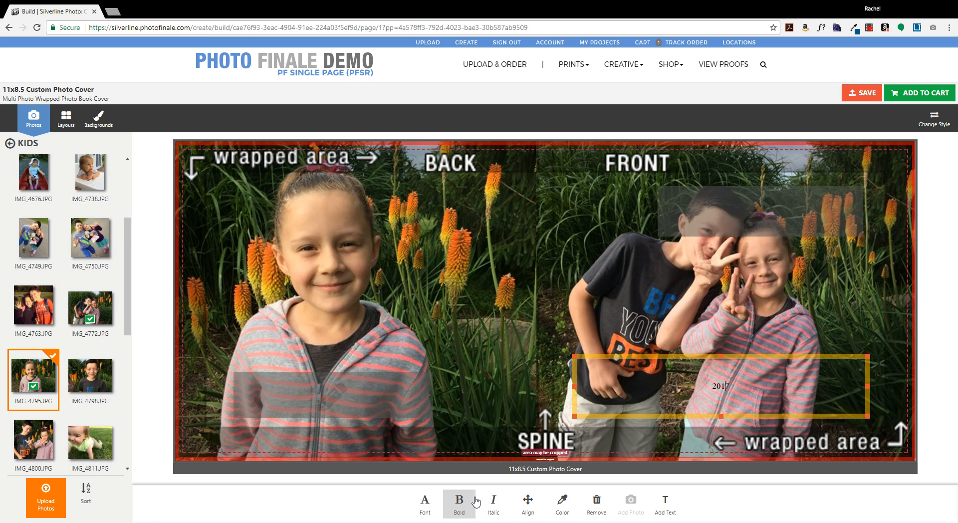
left_click(425, 502)
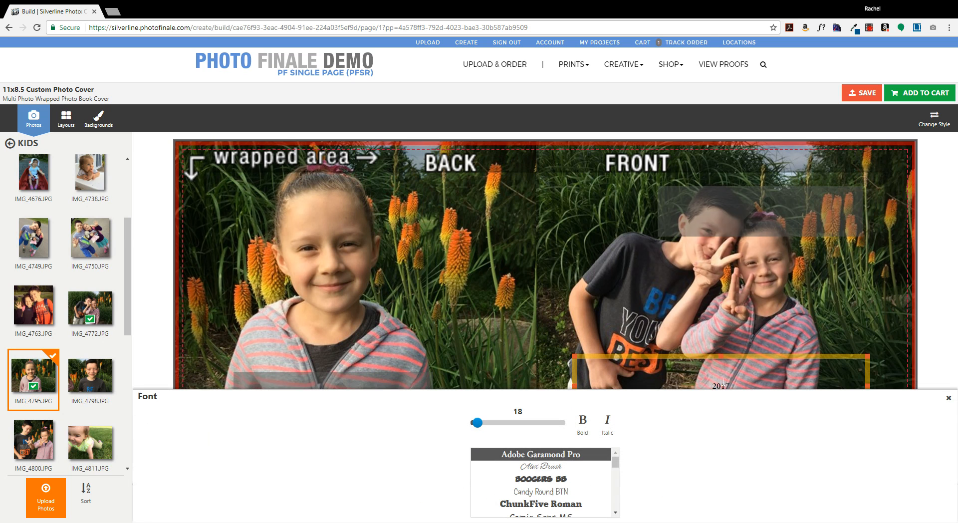
left_click(506, 423)
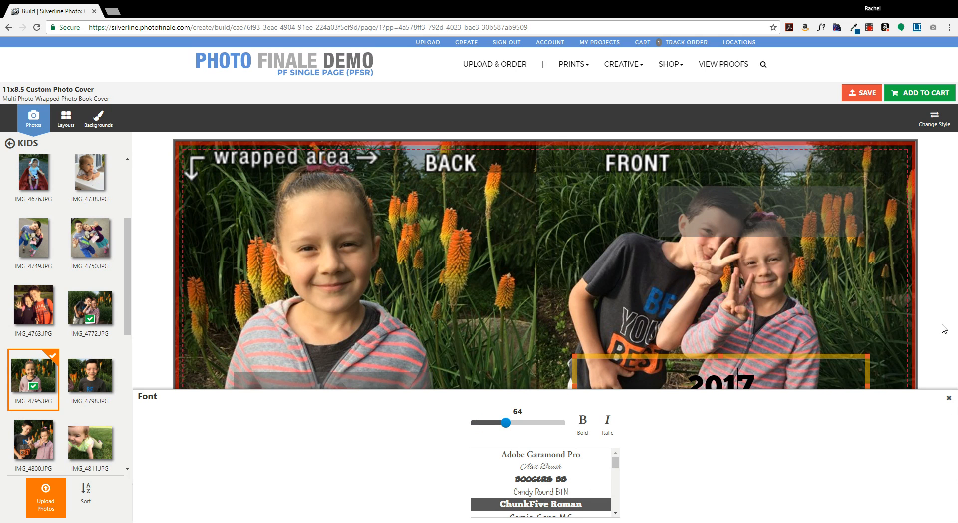
left_click(949, 398)
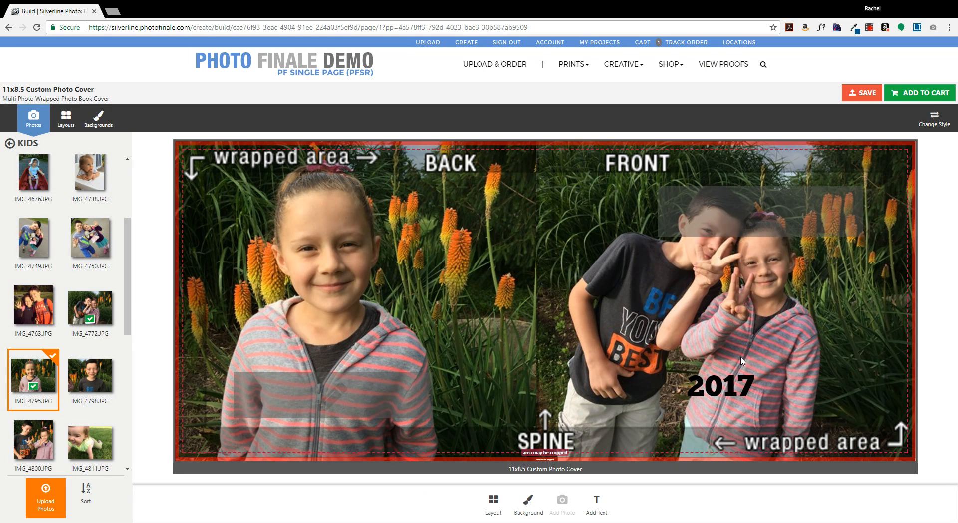
Step: Change the color of the 2017 text on the front cover to white
left_click(742, 369)
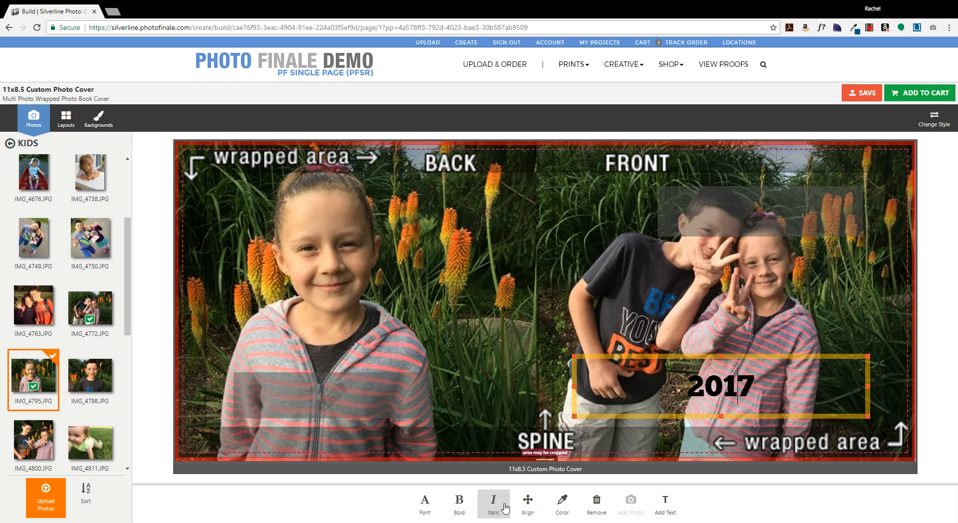
left_click(562, 504)
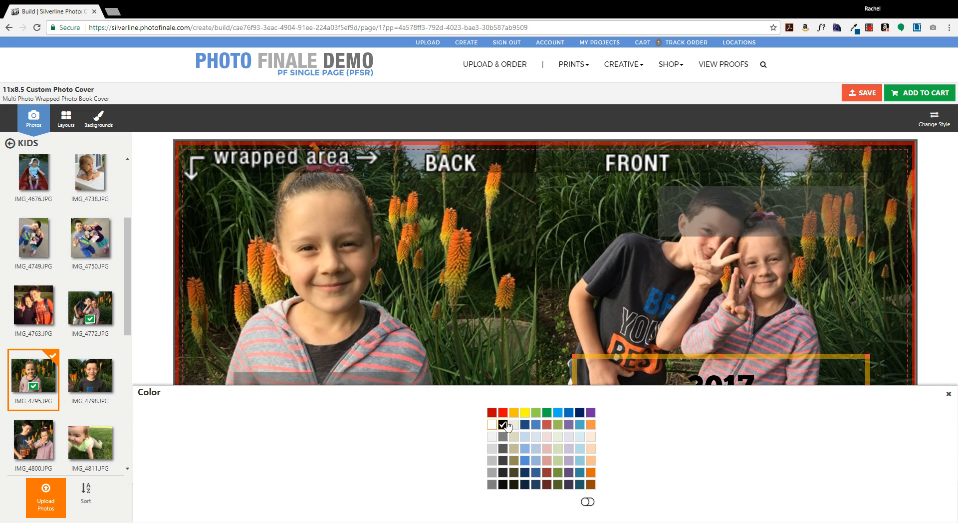
left_click(492, 425)
left_click(945, 344)
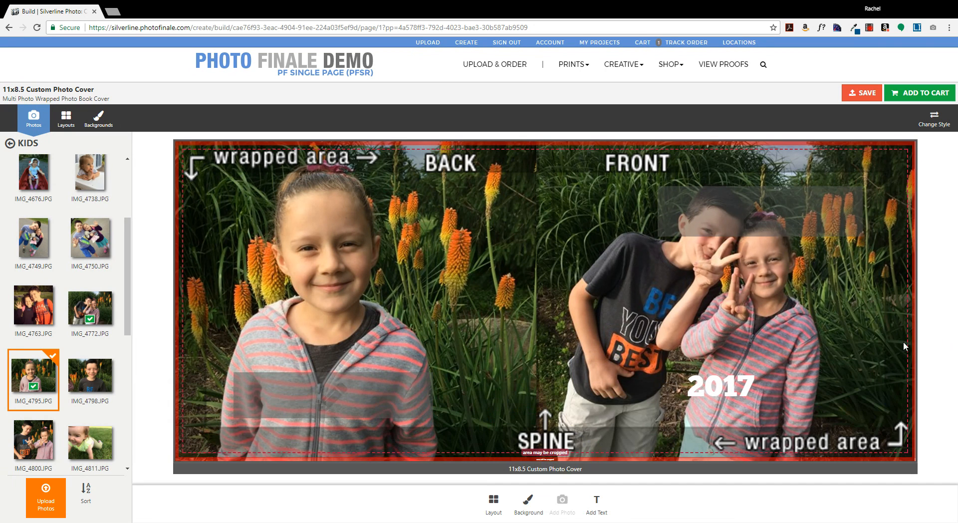
Step: Remove the empty upper text box on the front cover and the empty text box on the back cover
left_click(773, 396)
left_click(799, 225)
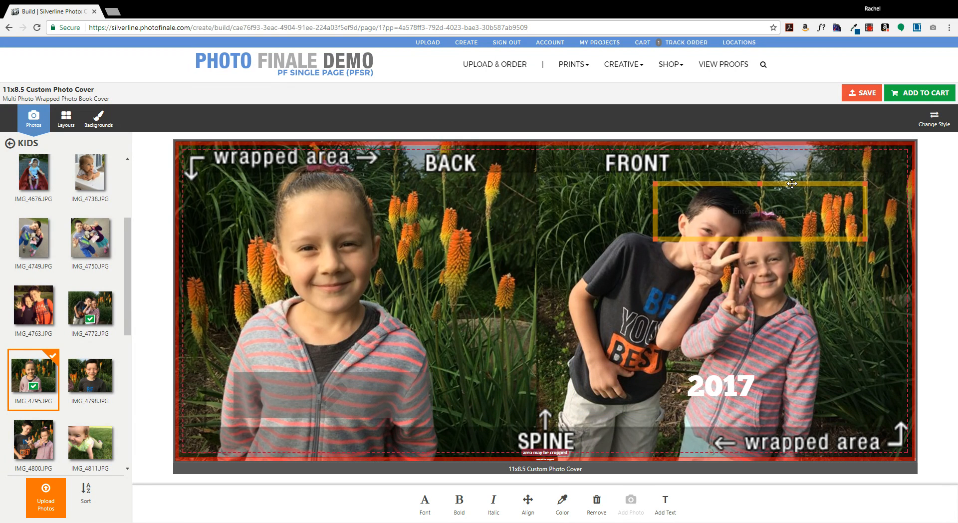
left_click(597, 502)
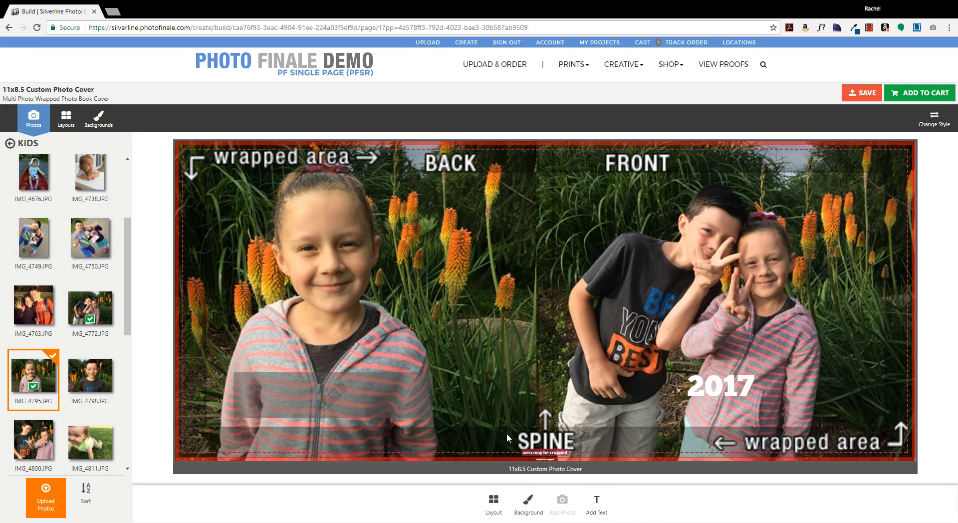
left_click(392, 391)
left_click(590, 505)
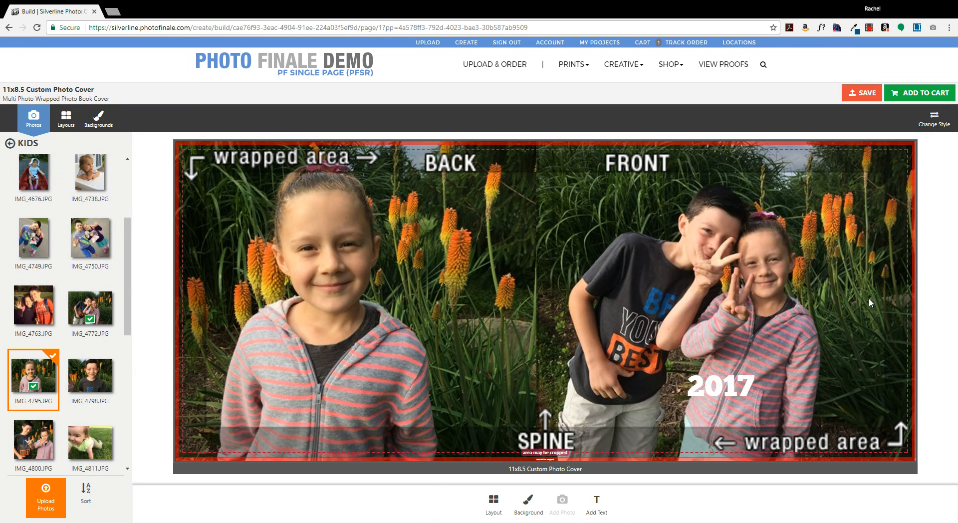
Step: Add the finished 11x8.5 Custom Photo Cover to the cart and open the saved projects page
left_click(613, 245)
left_click(935, 94)
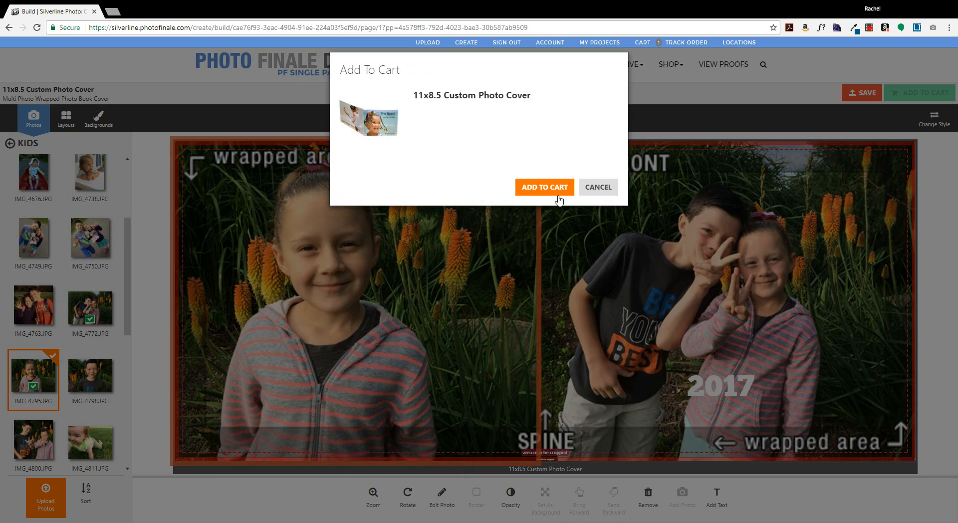
left_click(558, 197)
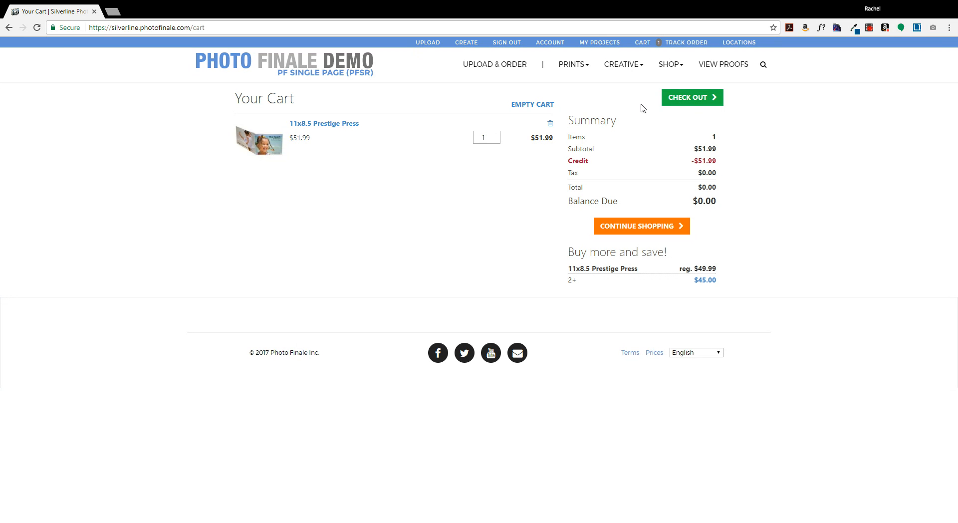
left_click(600, 44)
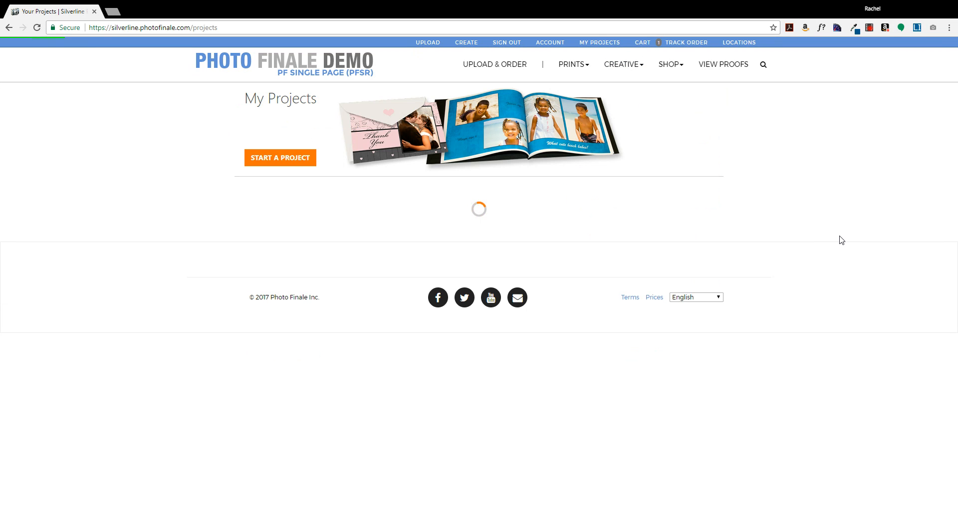